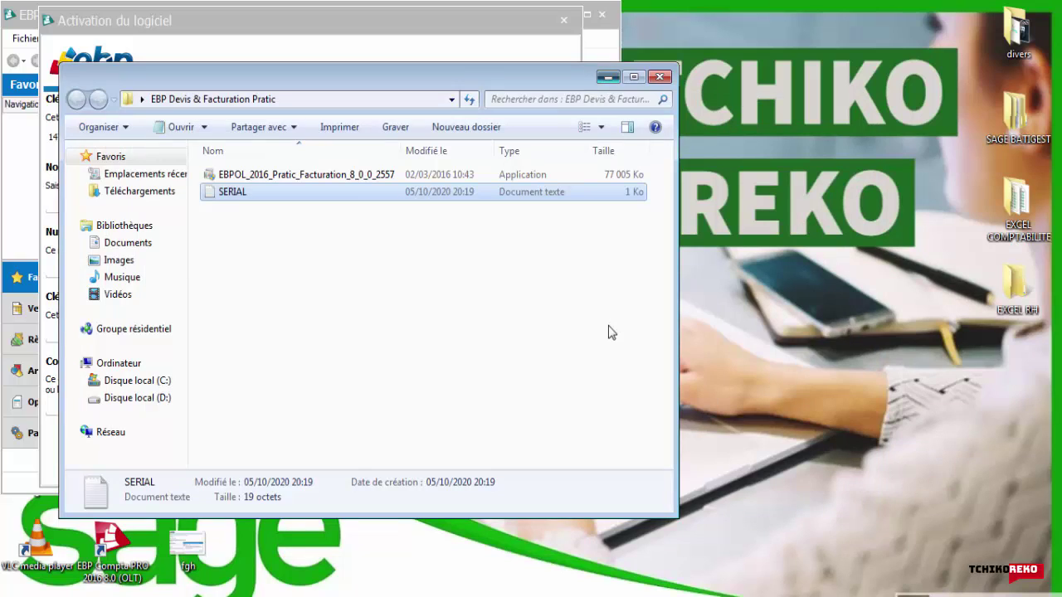
Step: Activate the software for TCHIKO REKO with its licence number, web key and activation code
key(alt+F4)
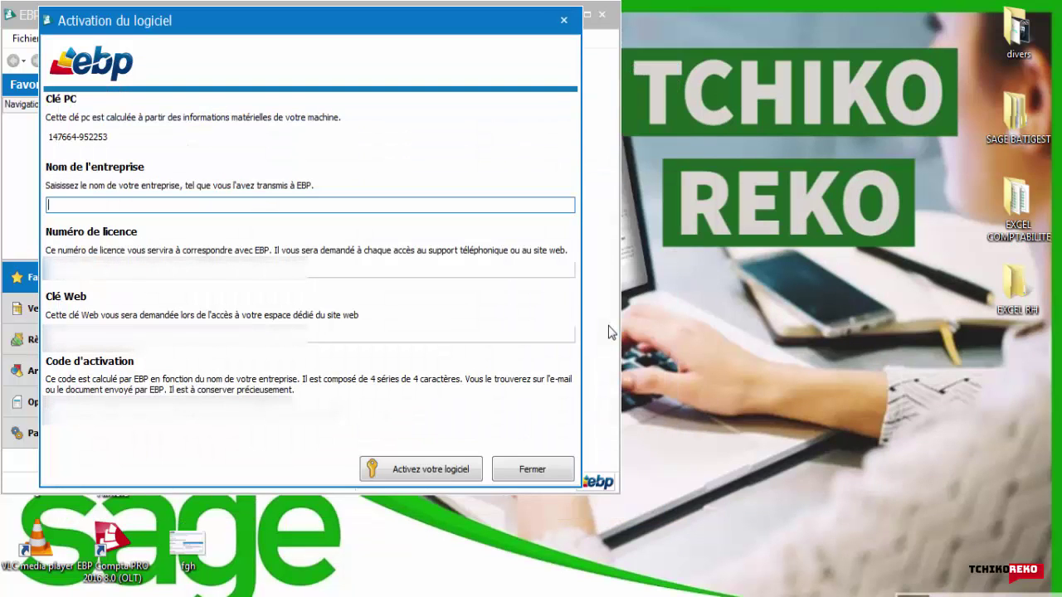
text(TCHIKO REKO)
key(Tab)
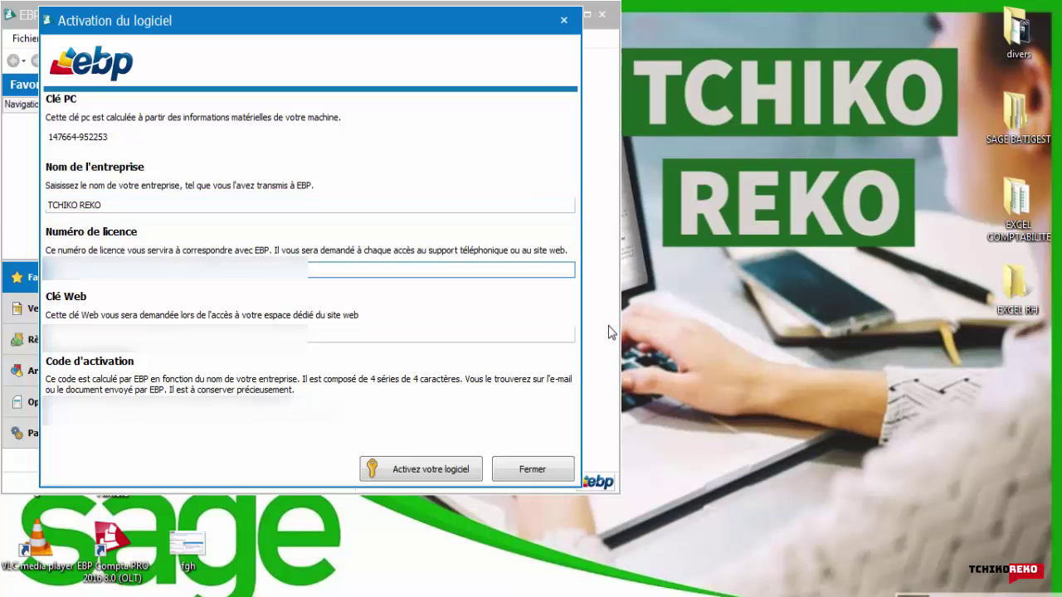
key(Tab)
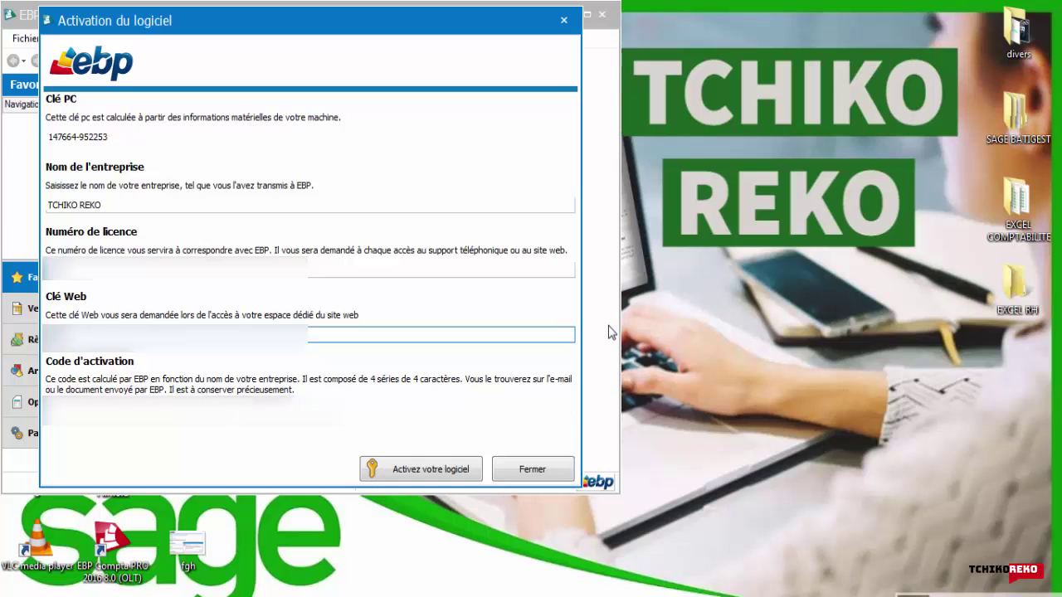
key(Tab)
key(ctrl+v)
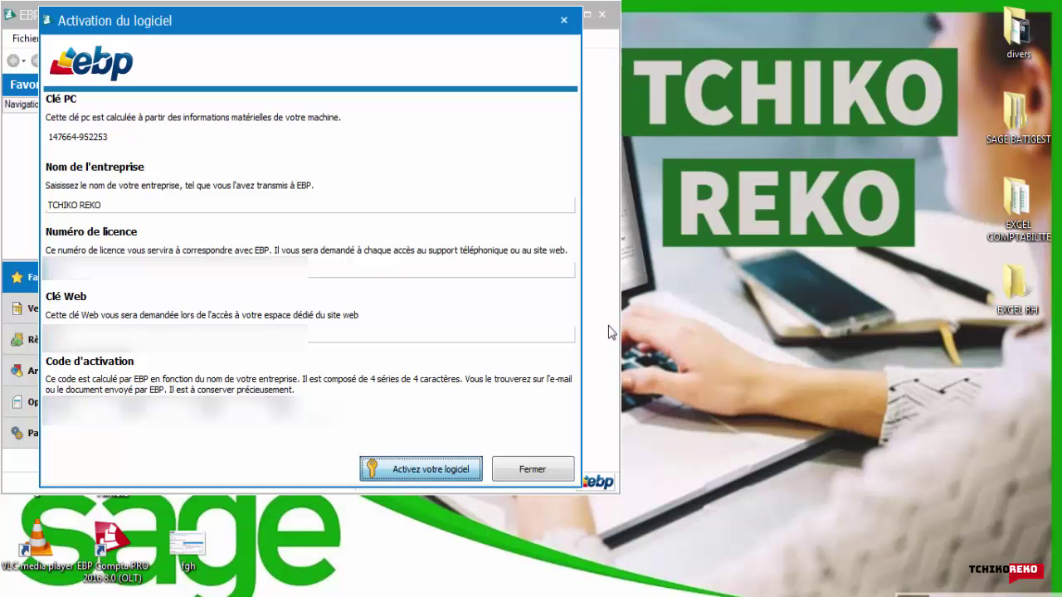
key(Return)
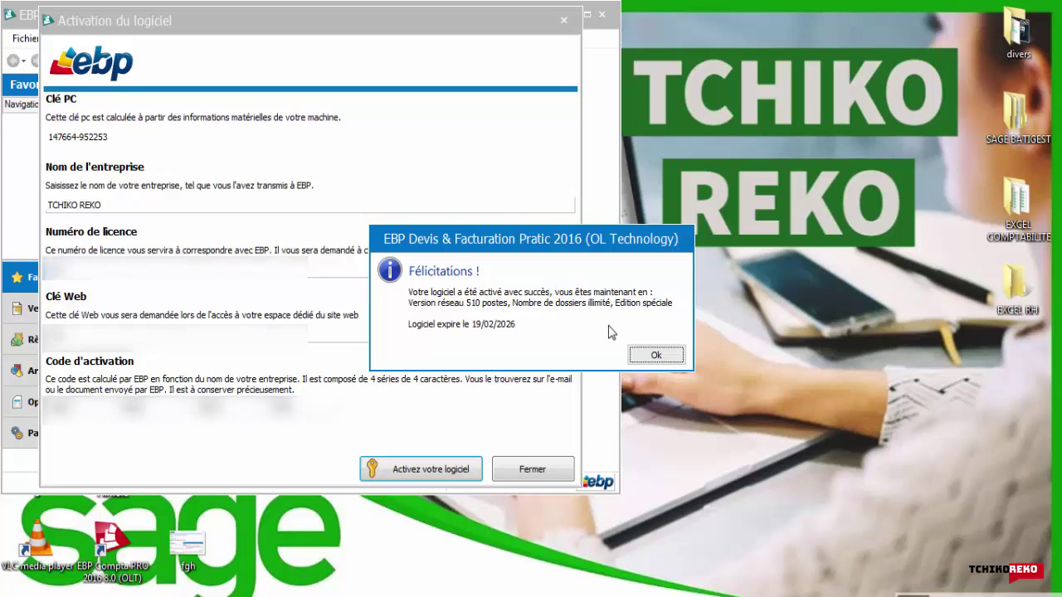
Step: Acknowledge the activation success, choose Ouvrir mon dossier, and agree to create the missing folder
key(Return)
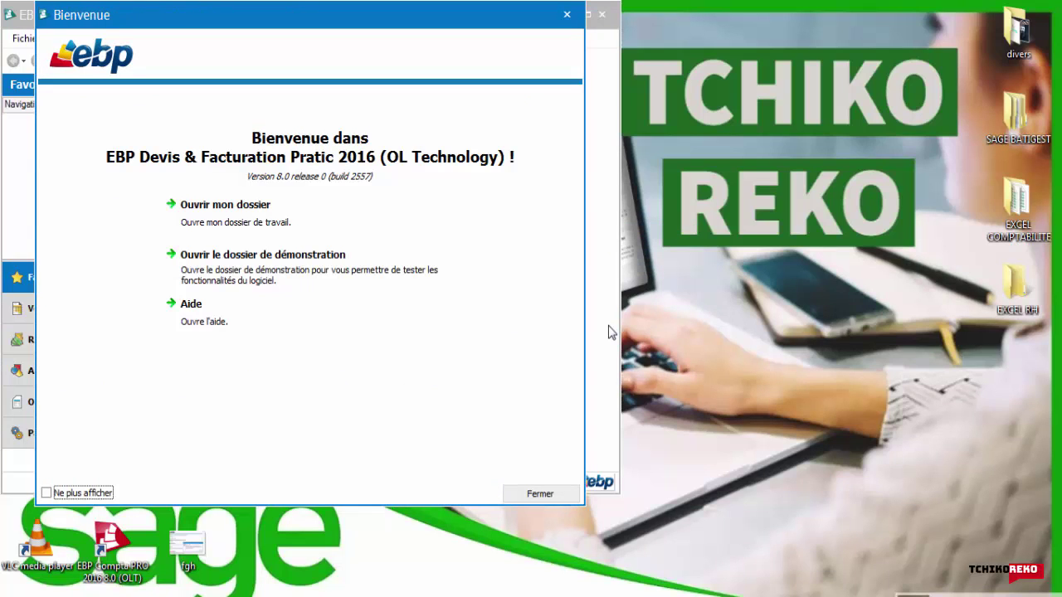
key(Down)
key(Up)
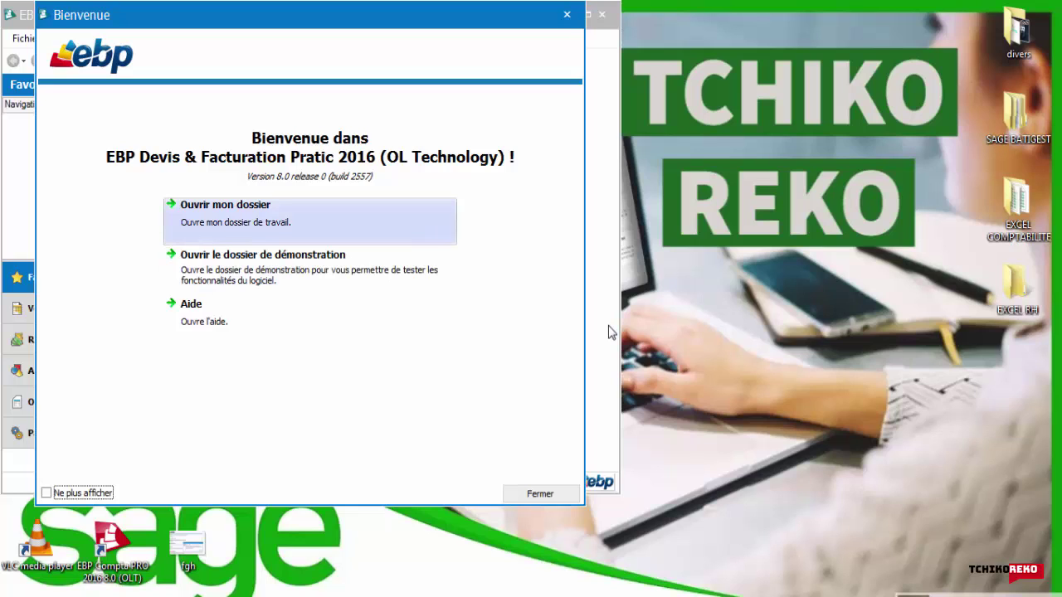
key(Return)
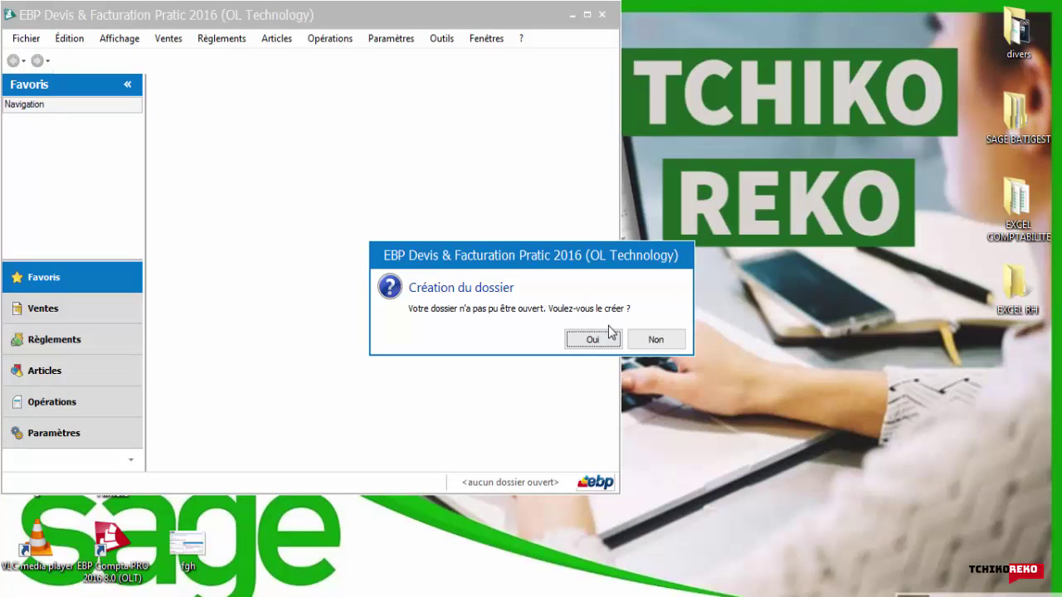
key(Return)
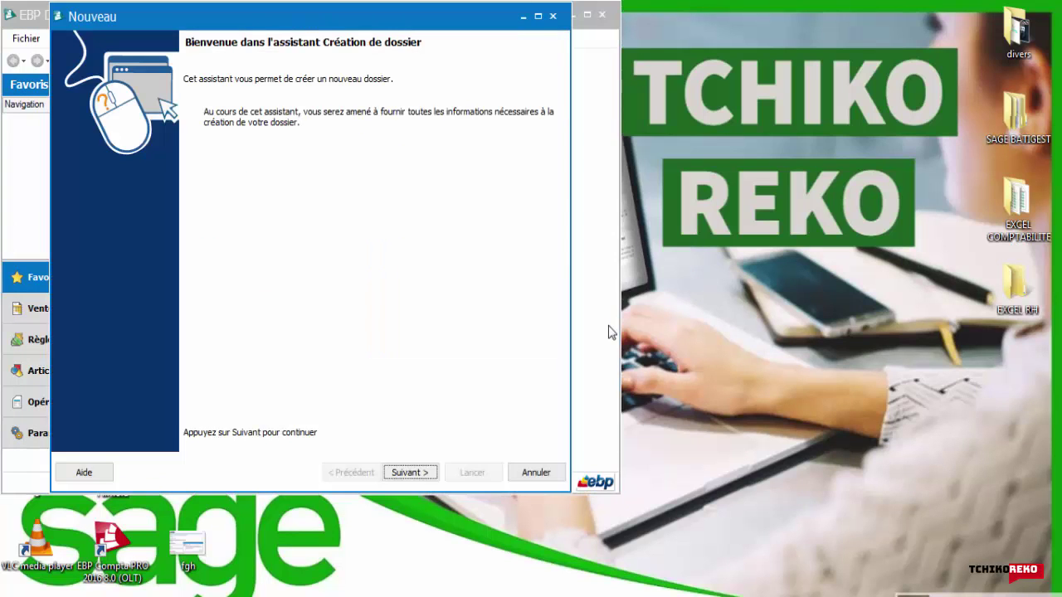
Step: Enter TCHIKO REKO as the company name on the company information page
key(Return)
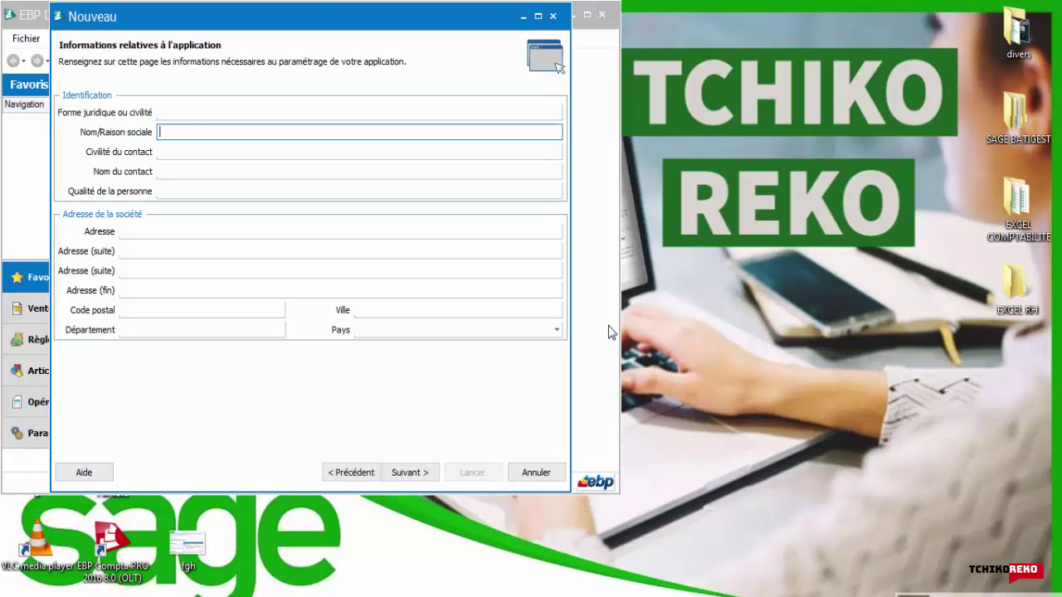
text(TCHIKO REKO)
key(Tab)
key(Tab)
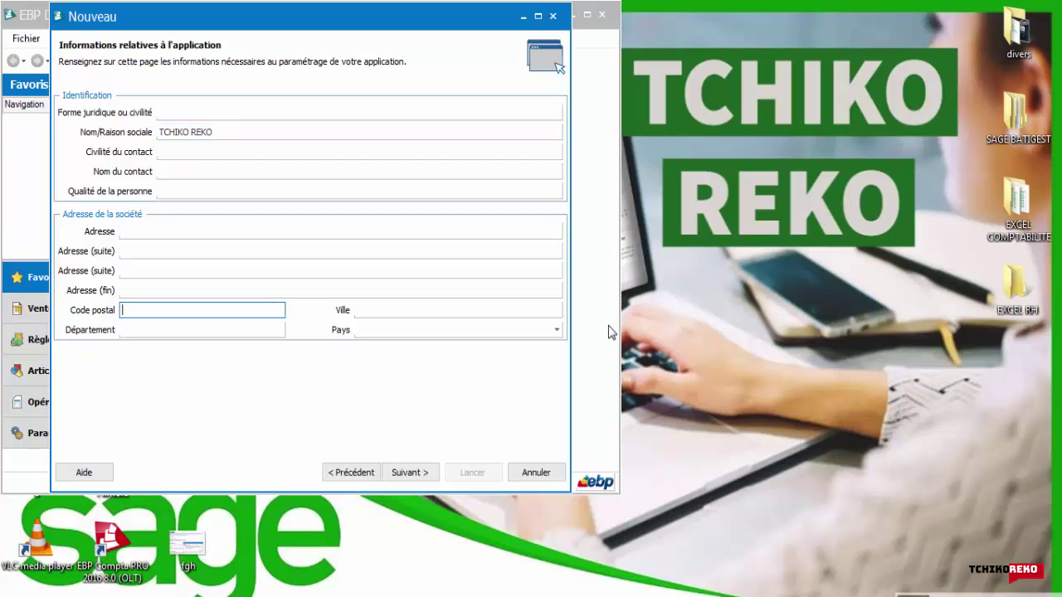
Step: Set the company's country to Maroc from the Pays list
key(alt+Down)
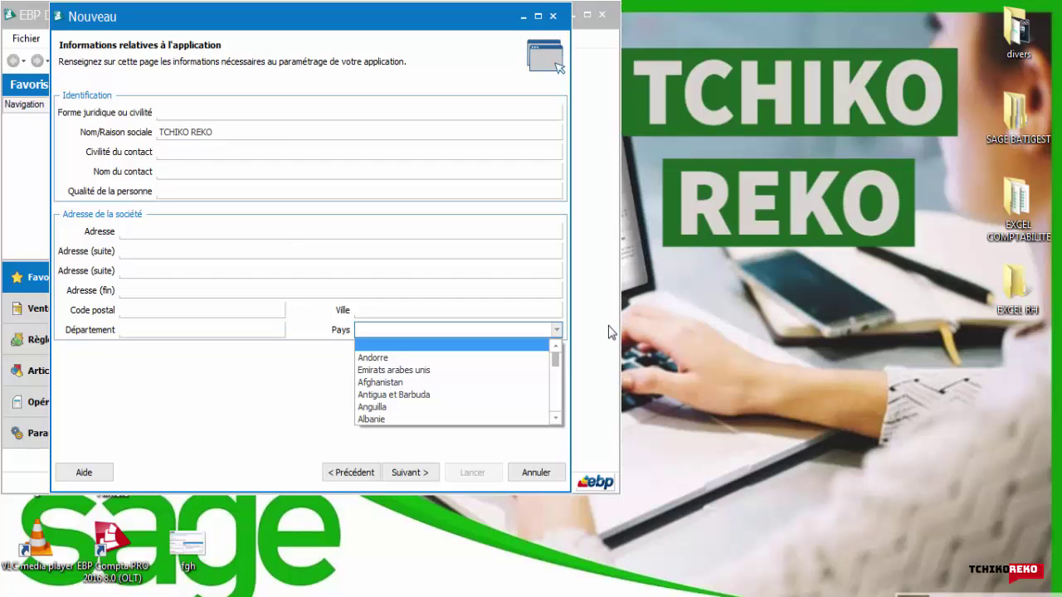
text(Micronésie (Etats fédérés de)
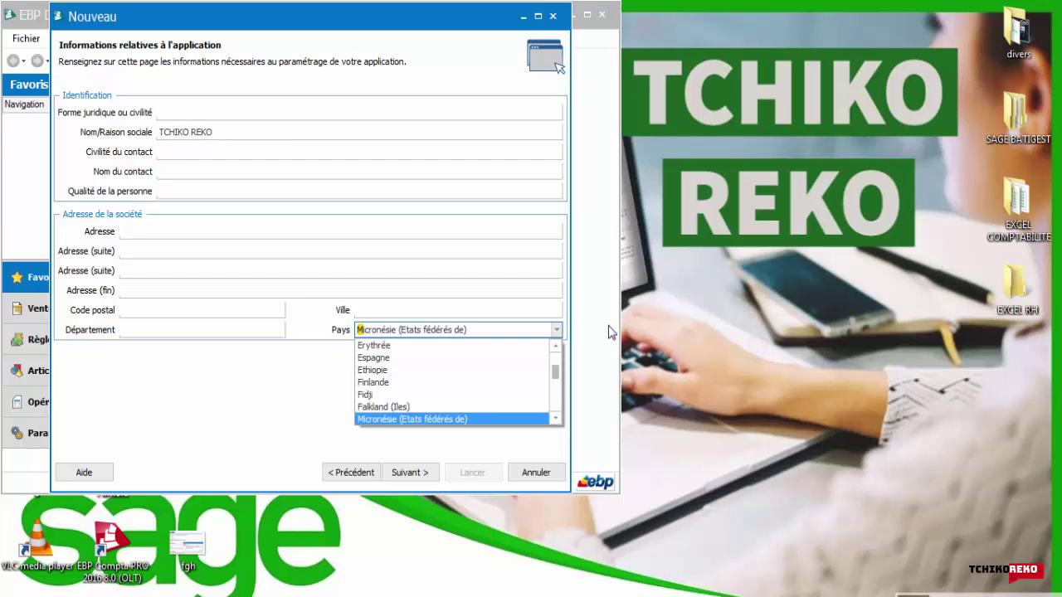
key(Down)
key(Down)
key(Down)
key(Down)
key(Down)
key(Down)
key(Down)
key(Down)
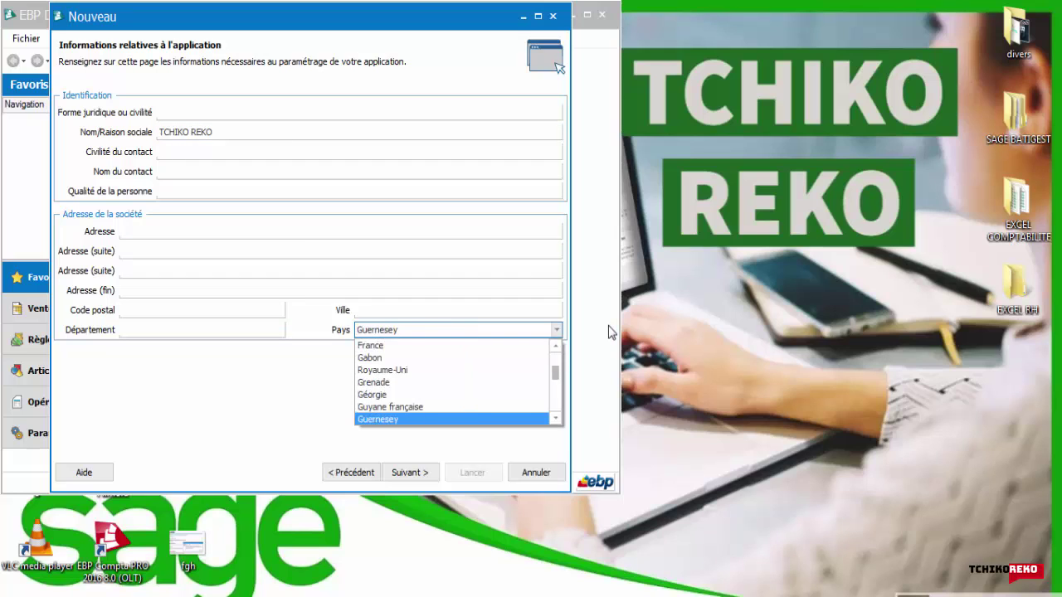
key(Up)
key(Up)
key(Up)
key(Up)
key(Up)
key(Up)
key(Up)
key(Up)
key(Up)
key(Up)
key(Up)
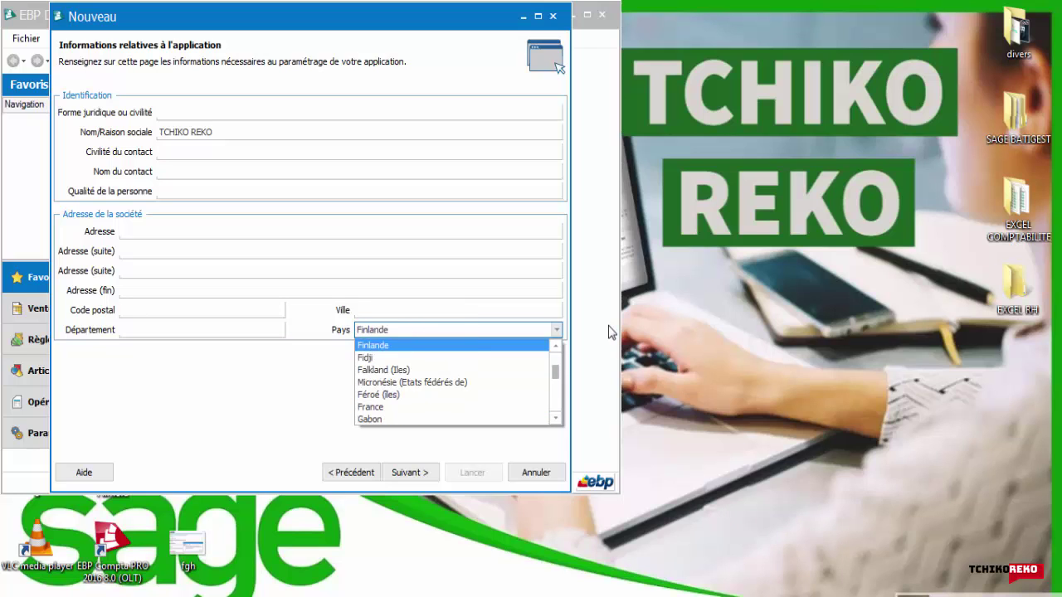
key(Down)
key(Down)
key(Down)
key(Down)
key(Down)
key(Down)
key(Down)
key(Down)
key(Down)
key(Down)
key(Down)
key(Down)
key(Down)
key(Down)
key(Down)
key(Down)
key(Down)
key(Down)
key(Down)
key(Down)
key(Up)
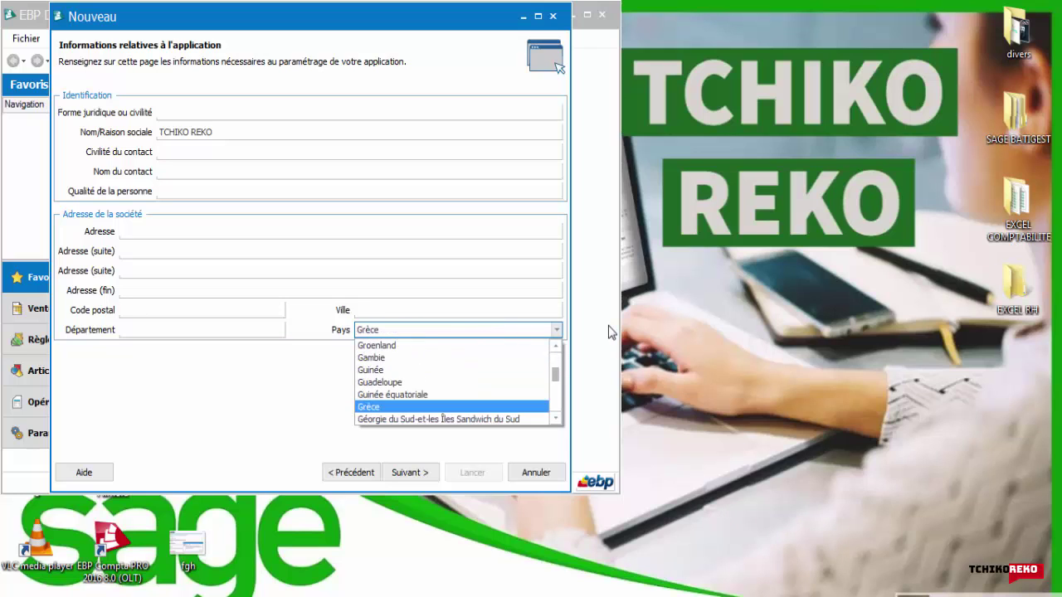
key(Down)
key(Down)
key(Down)
key(Down)
key(Down)
key(Down)
key(Down)
key(Down)
key(Down)
key(Down)
key(Down)
key(Down)
key(Down)
key(Down)
key(Down)
key(Down)
key(Down)
key(Down)
key(Down)
key(Down)
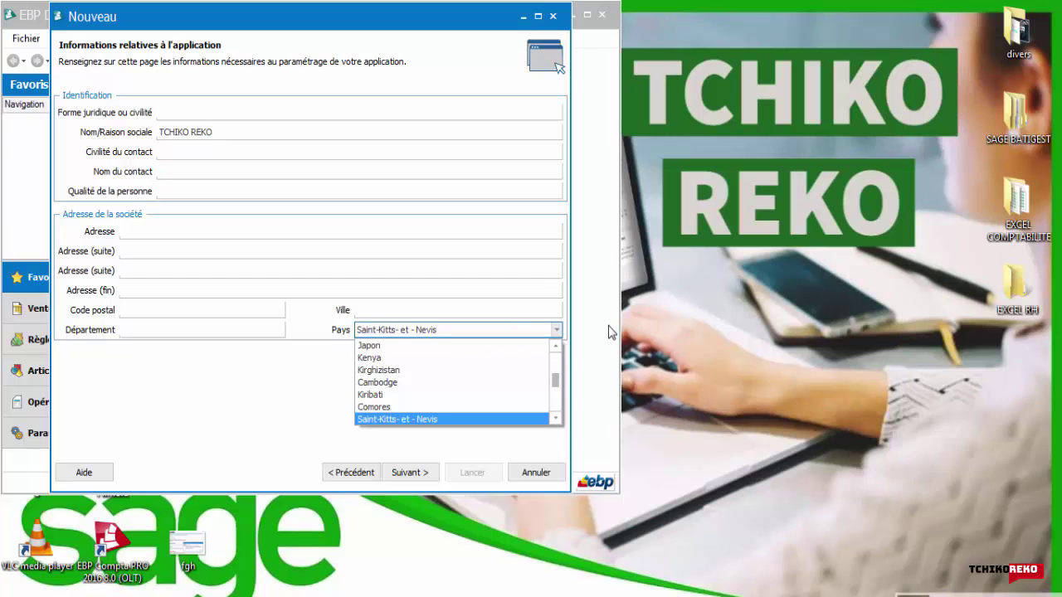
key(Down)
key(Down)
key(Down)
key(Down)
key(Down)
key(Down)
key(Down)
key(Down)
key(Down)
key(Down)
key(Down)
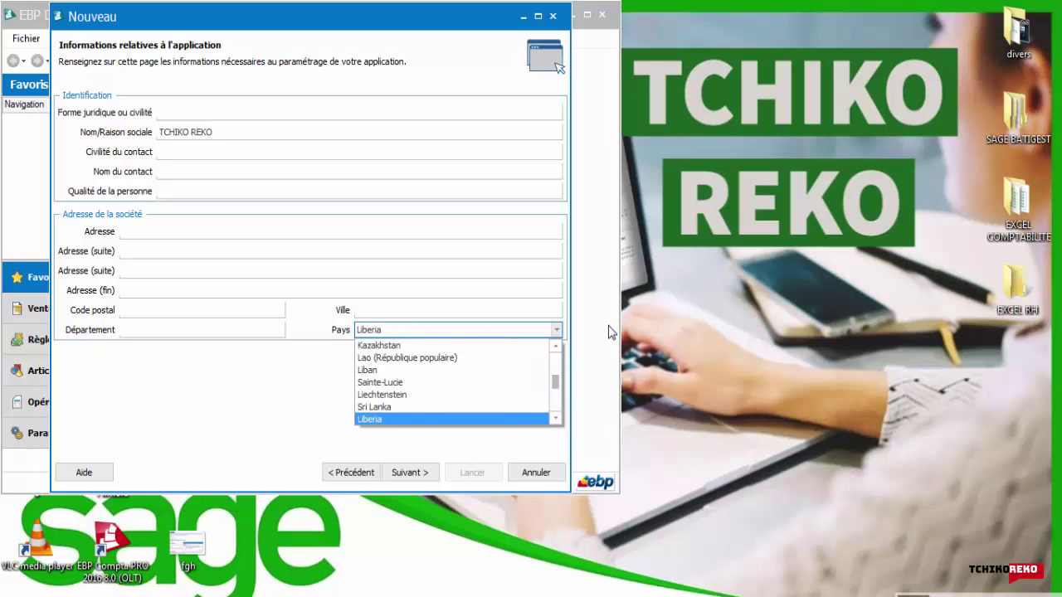
key(Down)
key(Down)
key(Down)
key(Down)
key(Down)
key(Down)
key(Down)
key(Down)
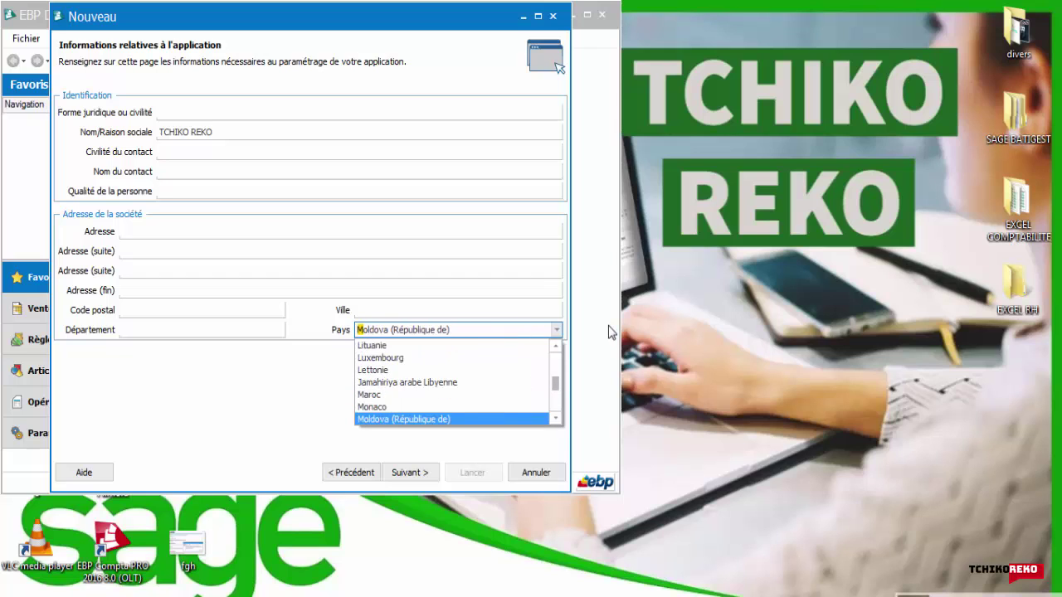
key(Down)
key(Down)
key(Down)
key(Down)
key(Down)
key(Down)
key(Down)
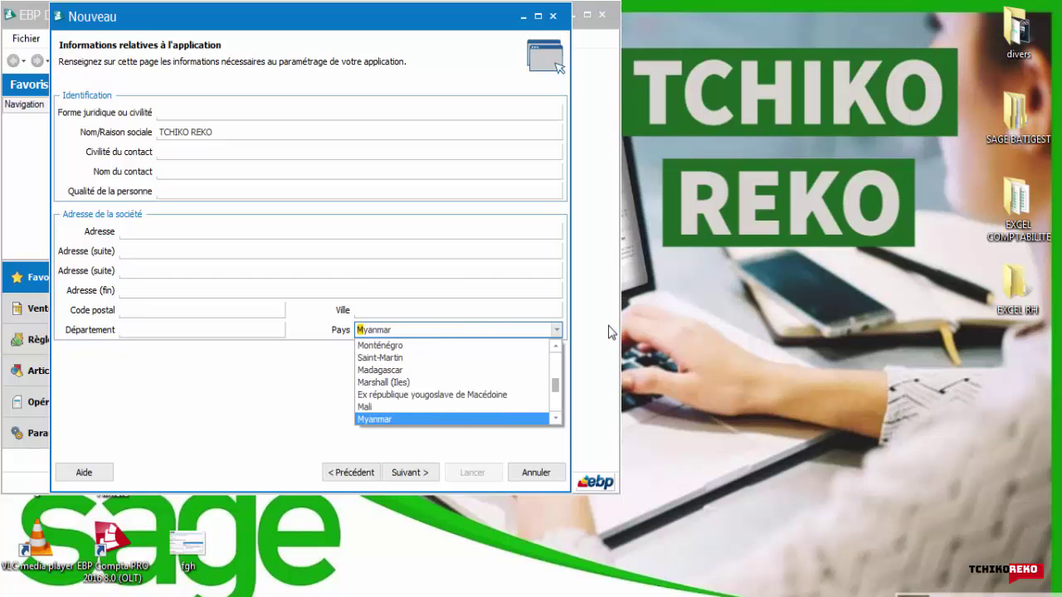
key(Down)
key(Down)
key(Down)
key(Down)
key(Down)
key(Down)
key(Down)
key(Down)
key(Down)
key(Down)
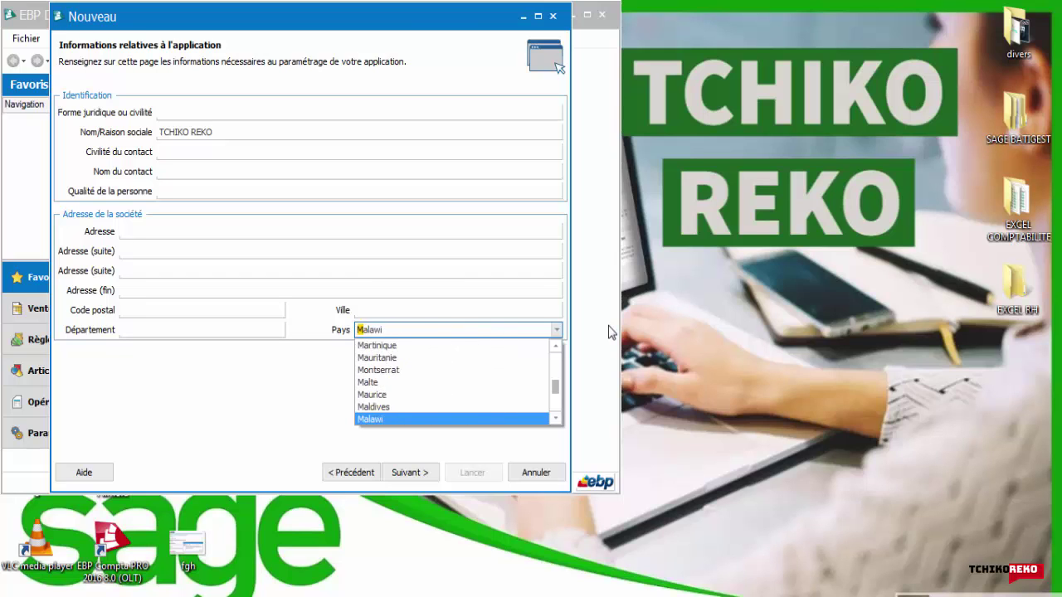
key(Up)
key(Up)
key(Up)
key(Up)
key(Up)
key(Up)
key(Up)
key(Up)
key(Up)
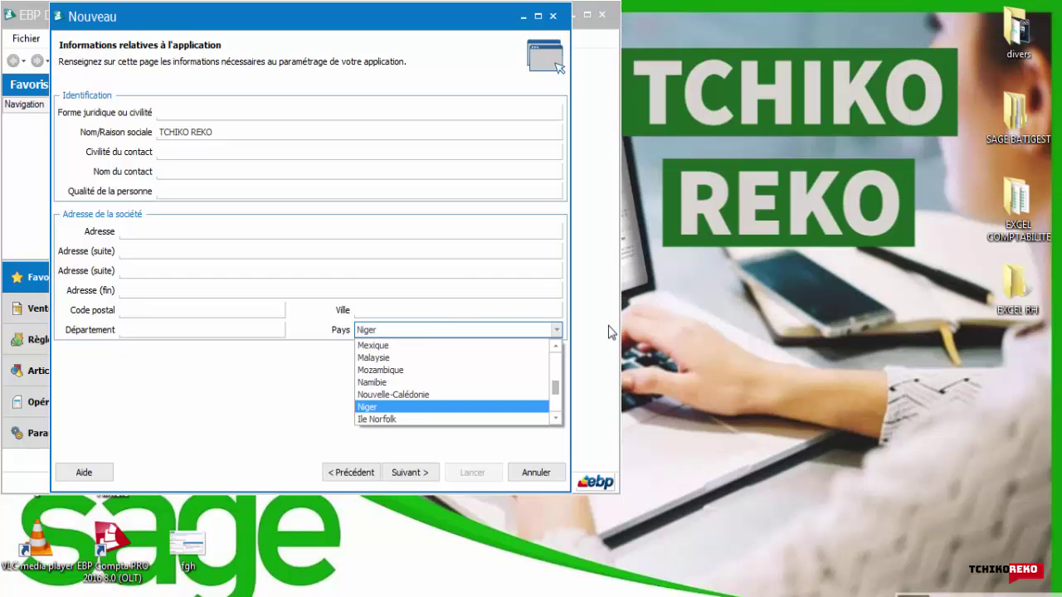
key(Up)
key(Up)
key(Up)
key(Up)
key(Up)
key(Up)
key(Up)
key(Up)
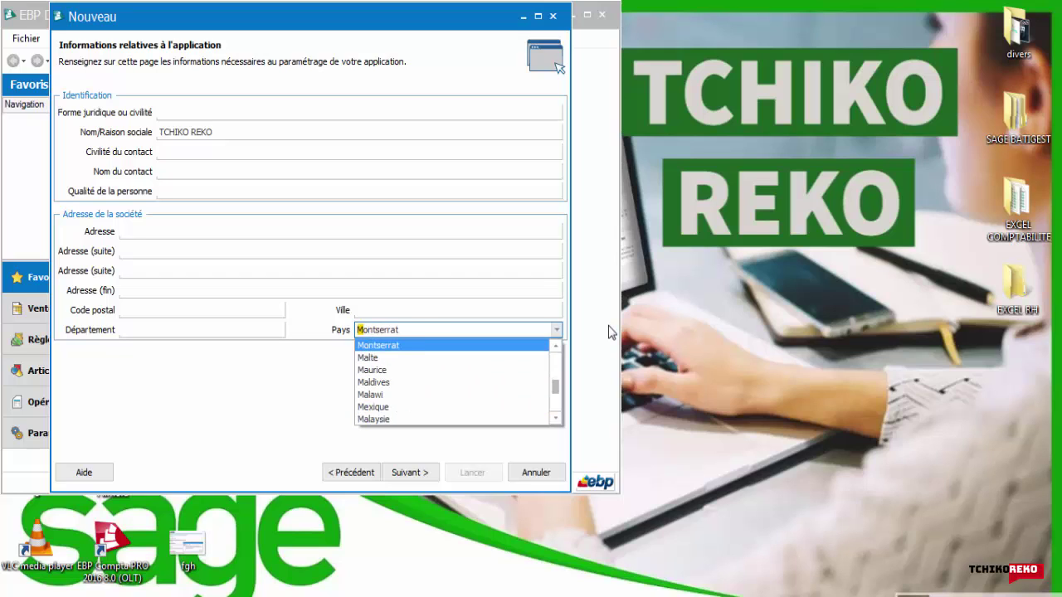
key(Up)
key(Up)
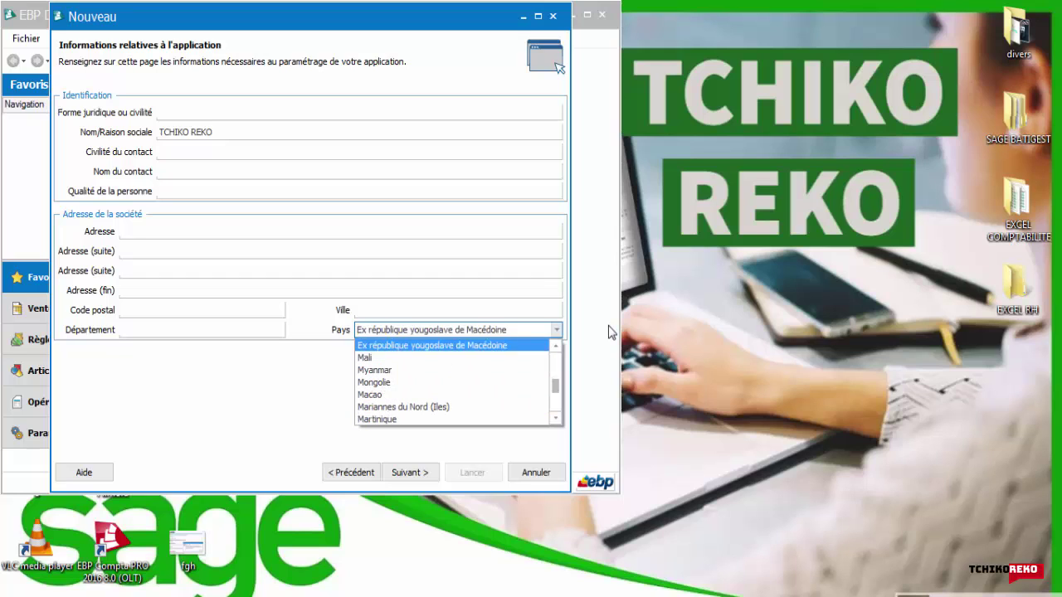
key(Up)
key(Up)
key(Up)
key(Up)
key(Up)
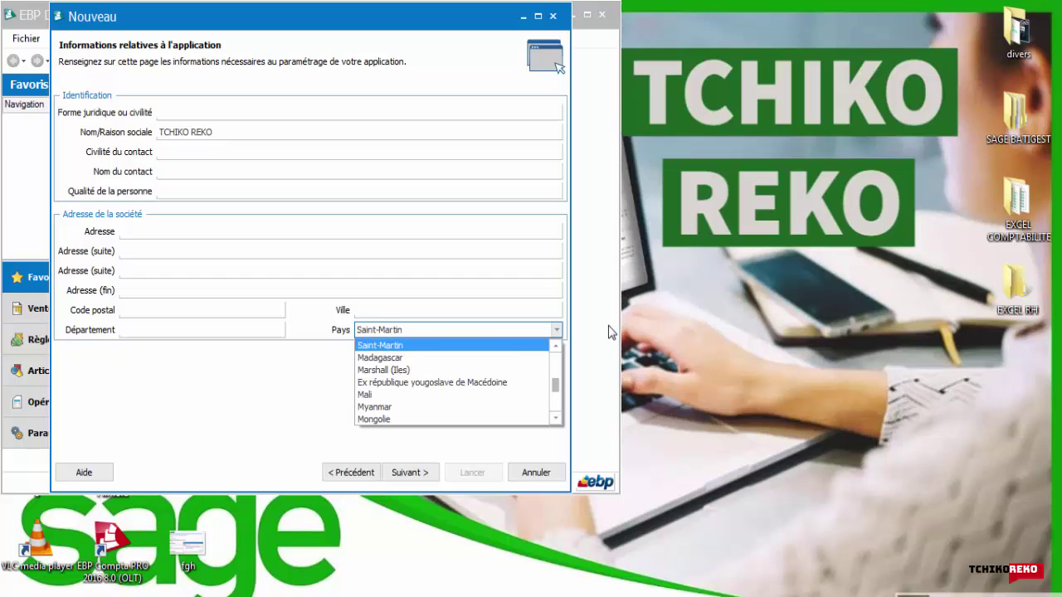
key(Up)
key(Up)
key(Up)
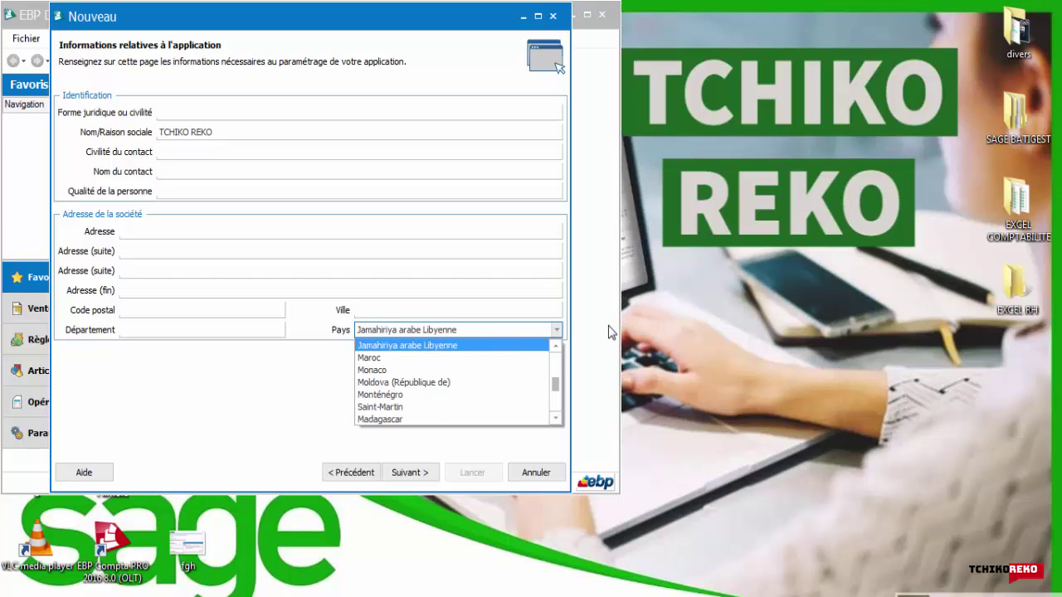
key(Down)
key(Up)
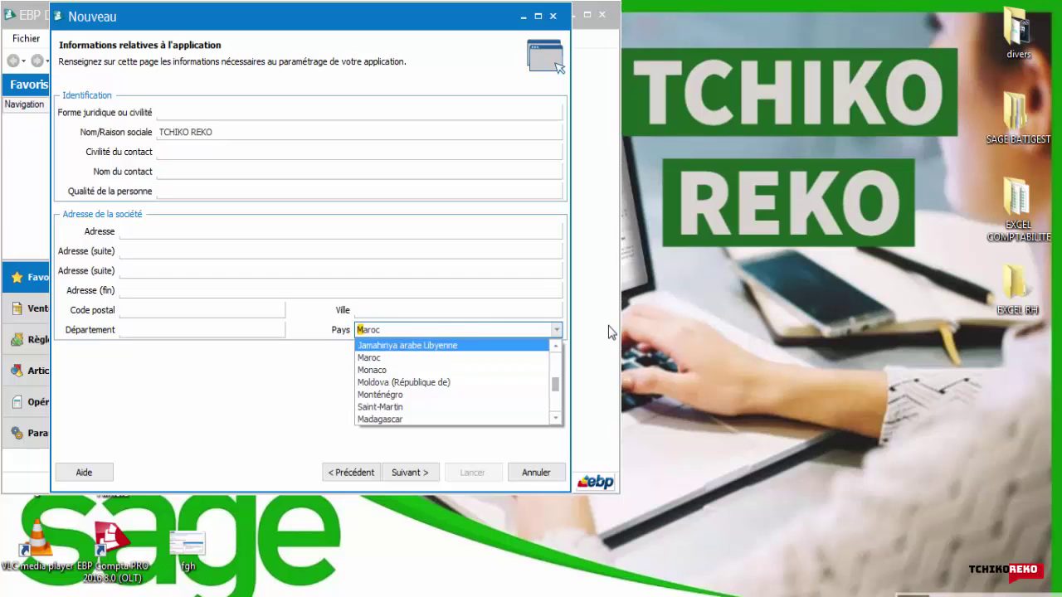
key(Down)
key(Return)
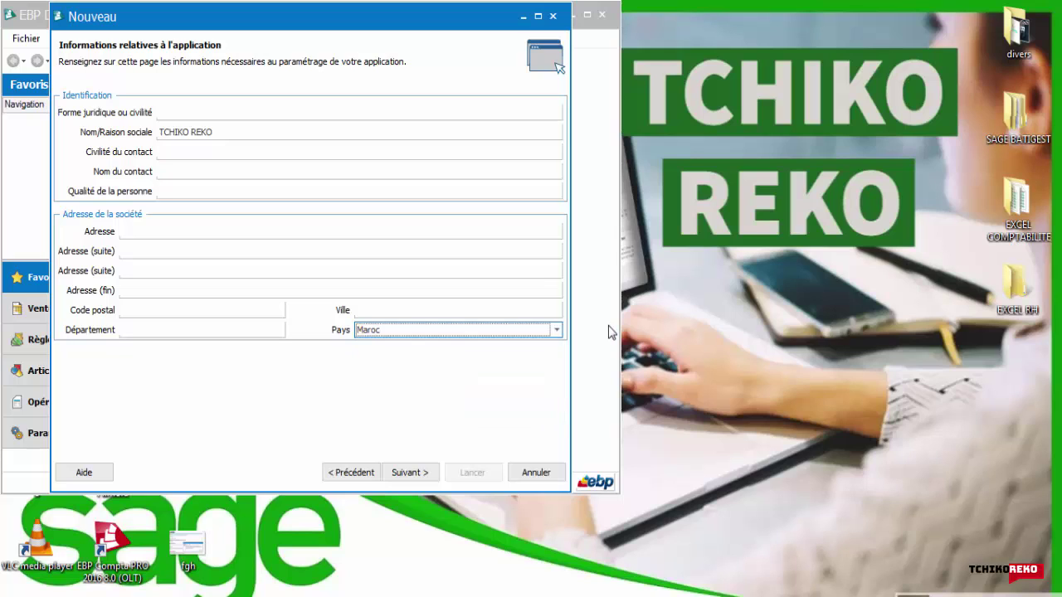
Step: Enter CASABLANCA as the city and advance to the next wizard page
key(shift+Tab)
text(CA)
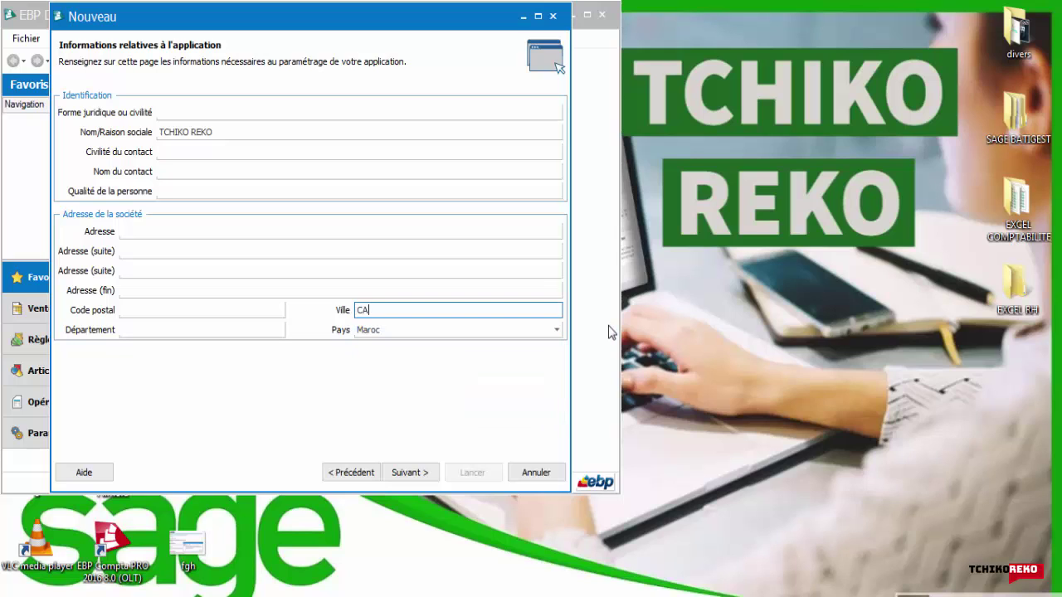
text(SABLANCA)
key(shift+Tab)
key(Tab)
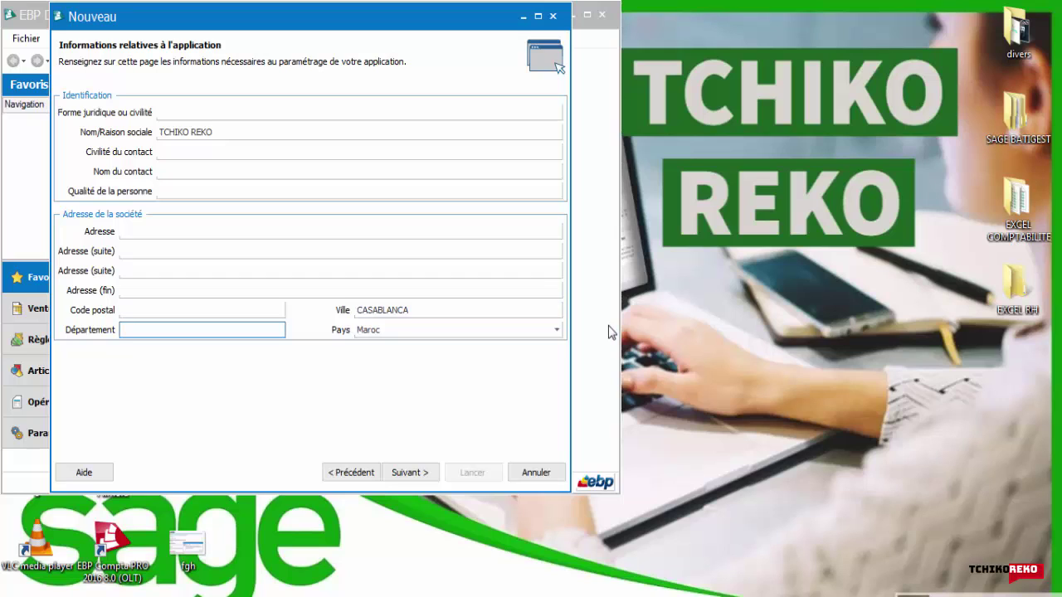
key(shift+Tab)
key(shift+Tab)
key(shift+Tab)
key(shift+Tab)
key(shift+Tab)
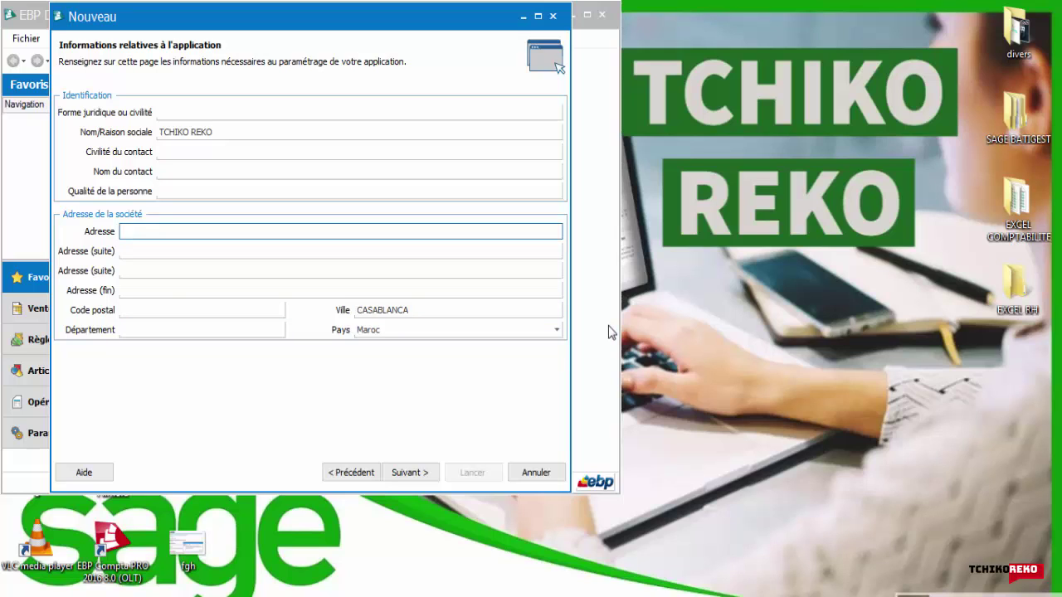
key(Return)
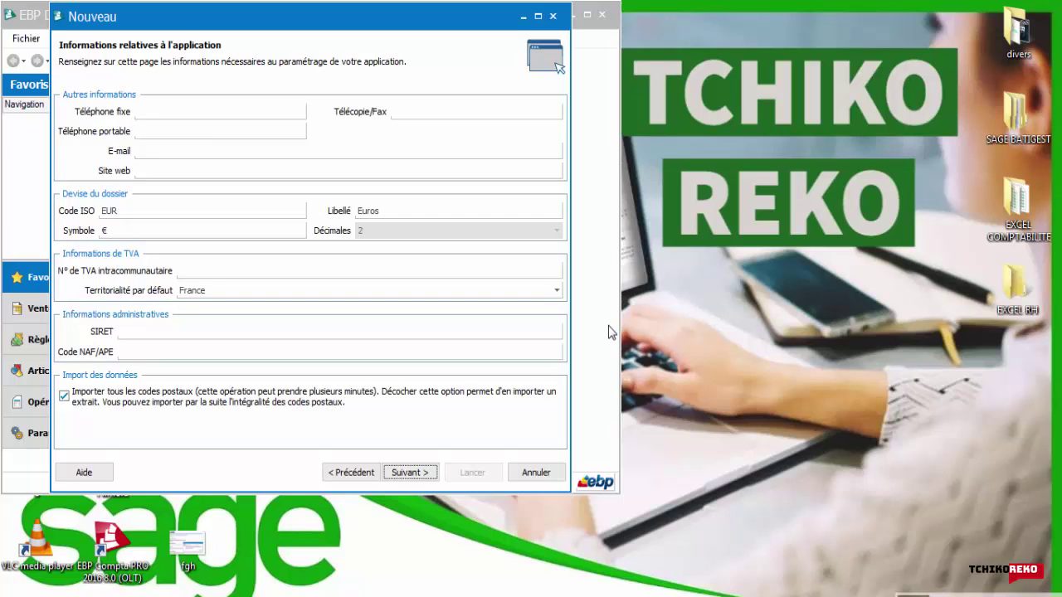
Step: Set the currency to ISO code MAD, label DIRHAM, symbol DH
key(Tab)
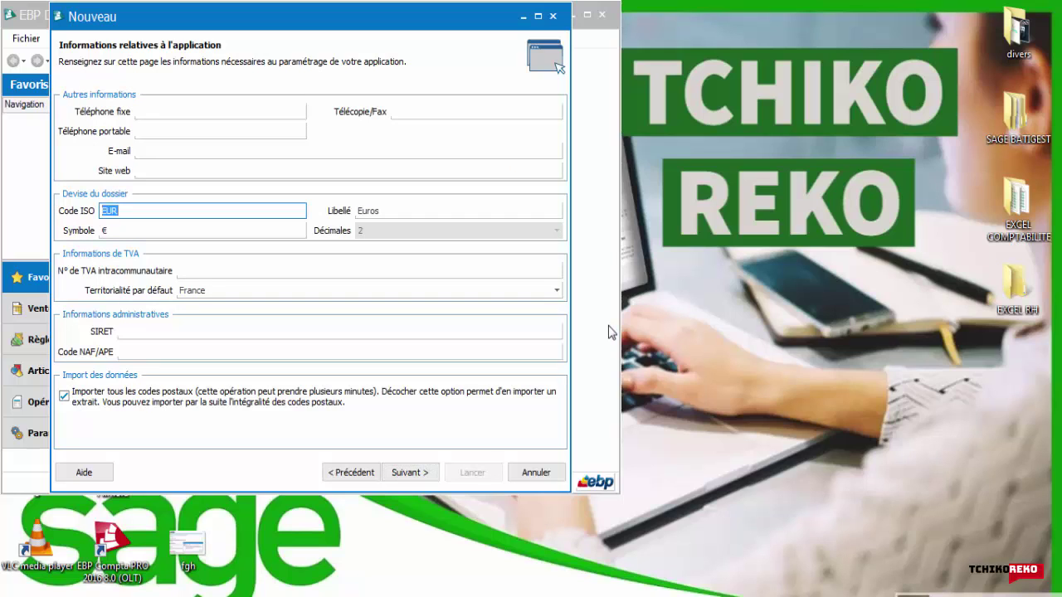
text(MAD)
key(Tab)
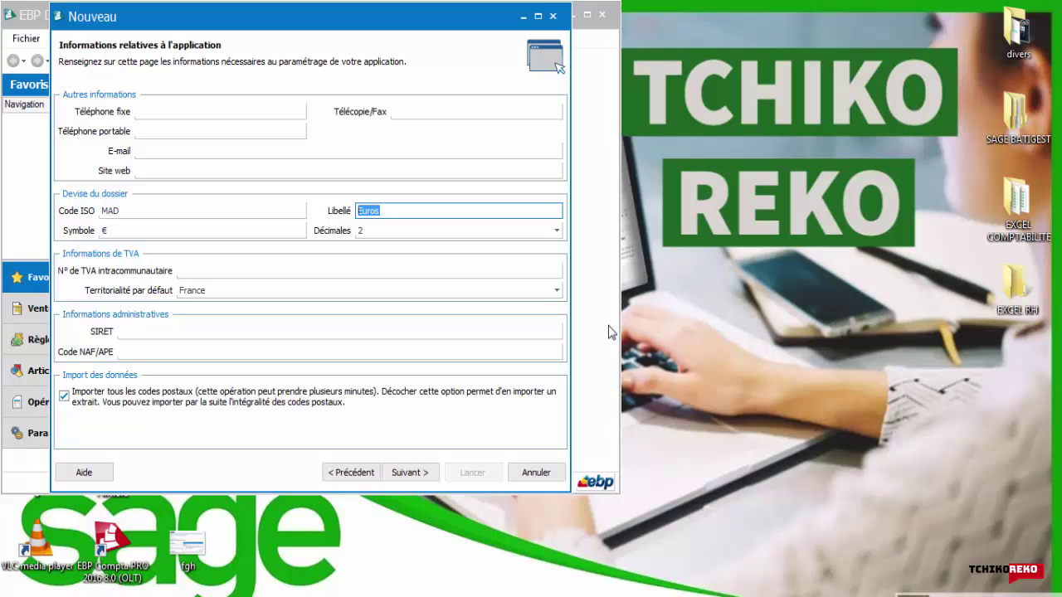
text(DIRHAM)
key(Tab)
key(Tab)
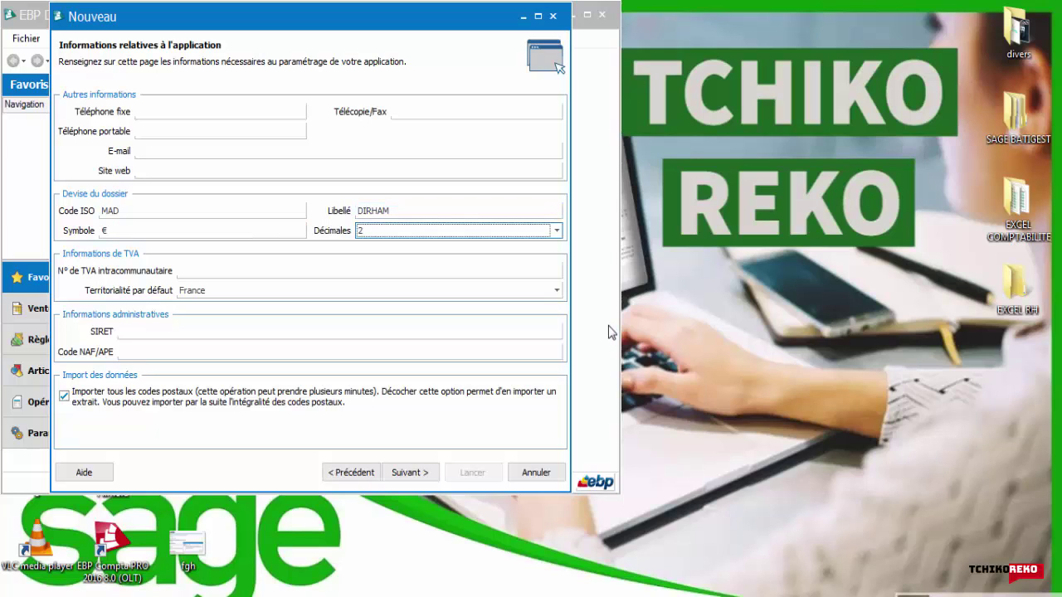
key(shift+Tab)
key(BackSpace)
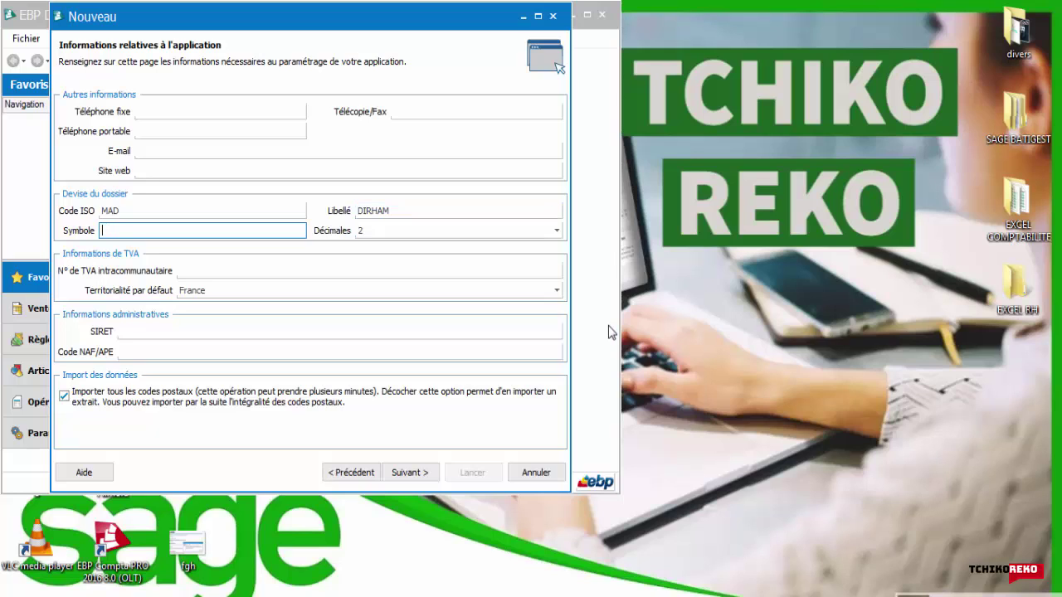
text(DH)
Step: Choose DOM as the default VAT territoriality, dismiss the update error, and reach the summary
key(Tab)
key(Tab)
key(Tab)
key(alt+Down)
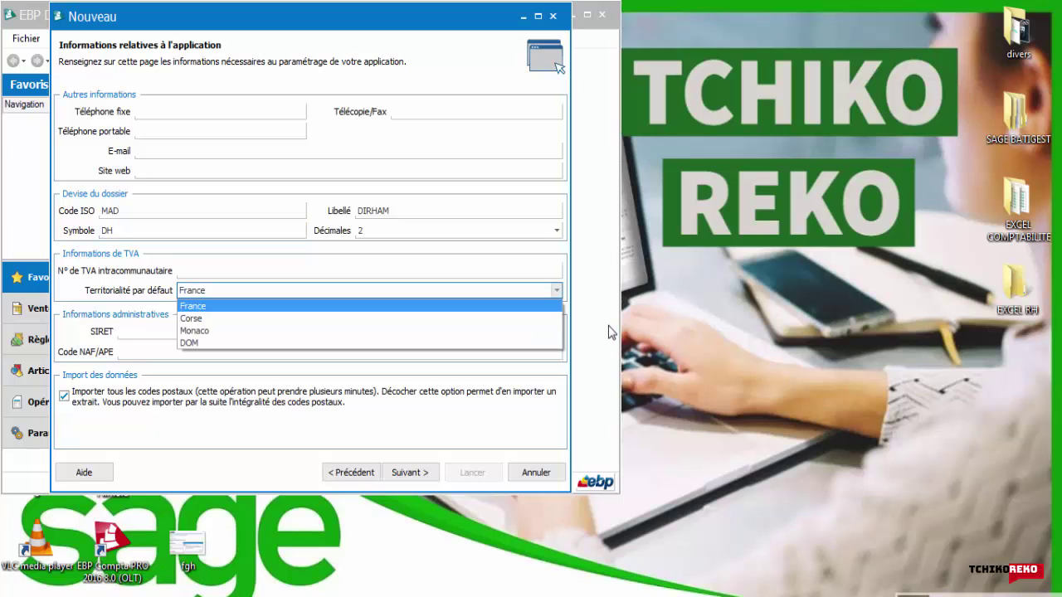
key(Return)
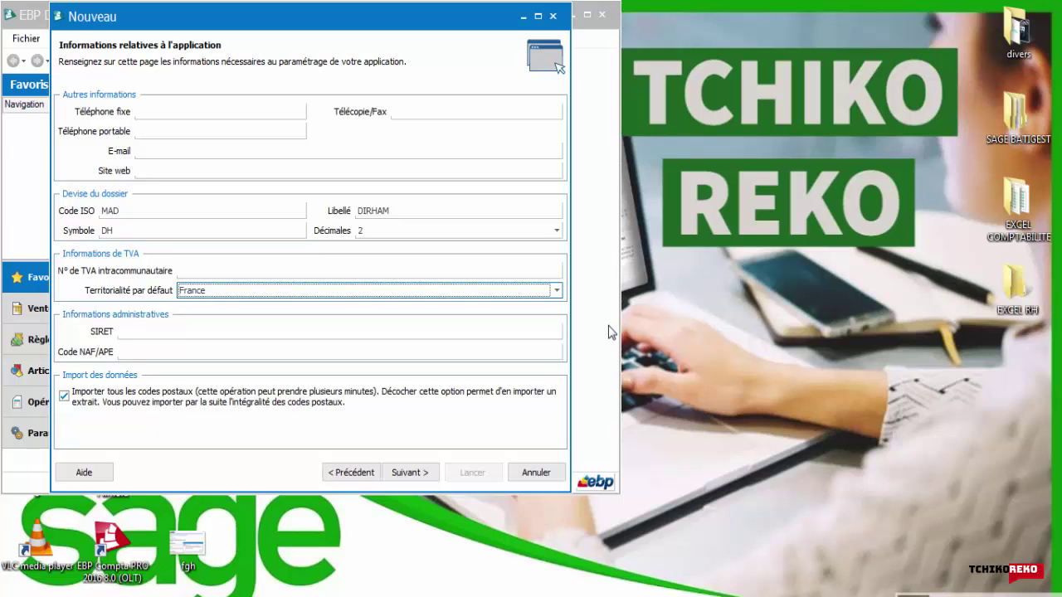
key(alt+Down)
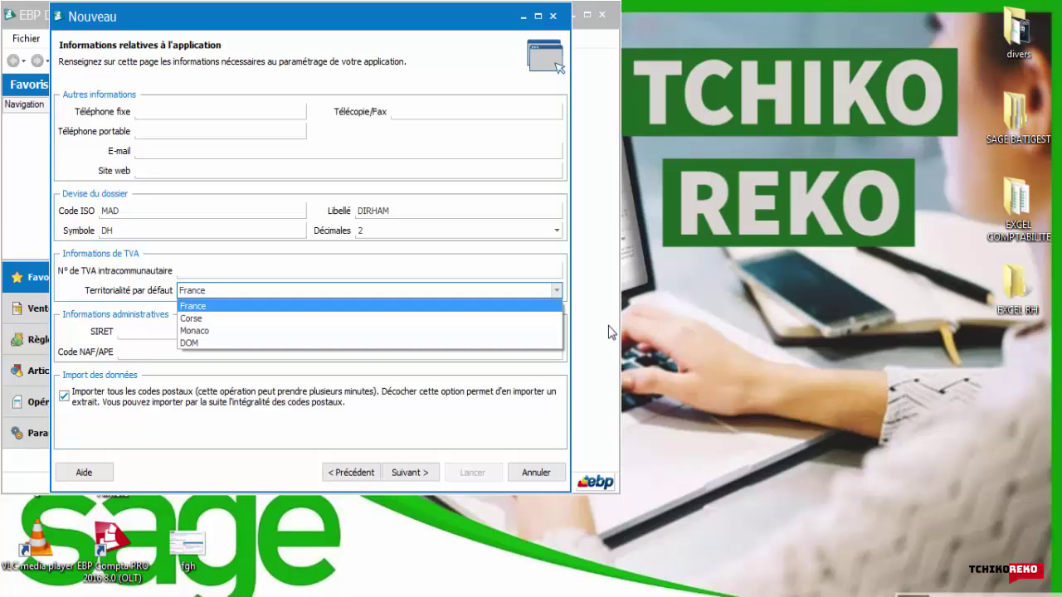
key(Down)
key(Down)
key(Down)
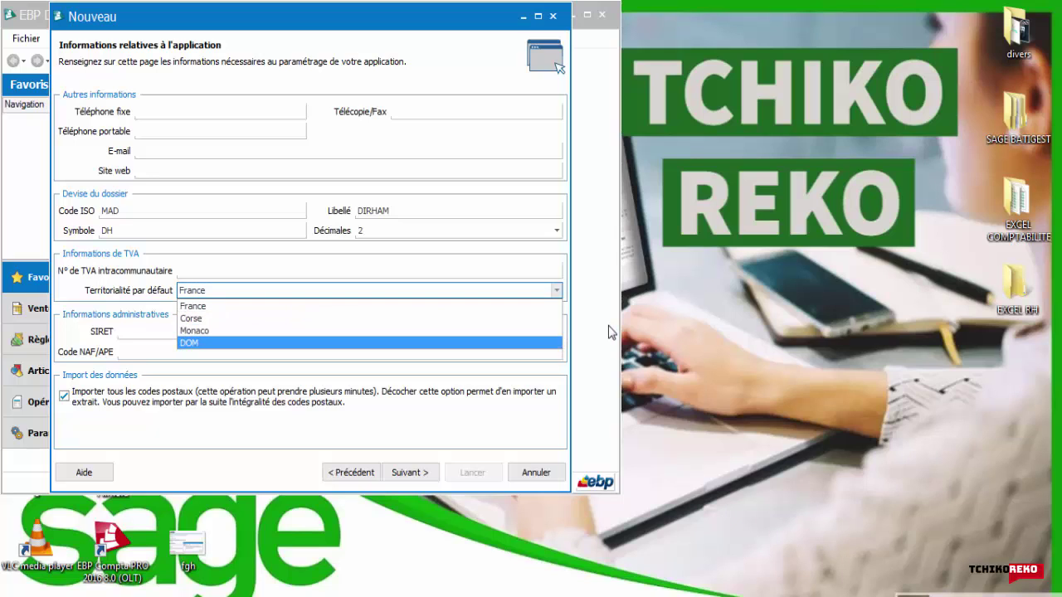
key(Return)
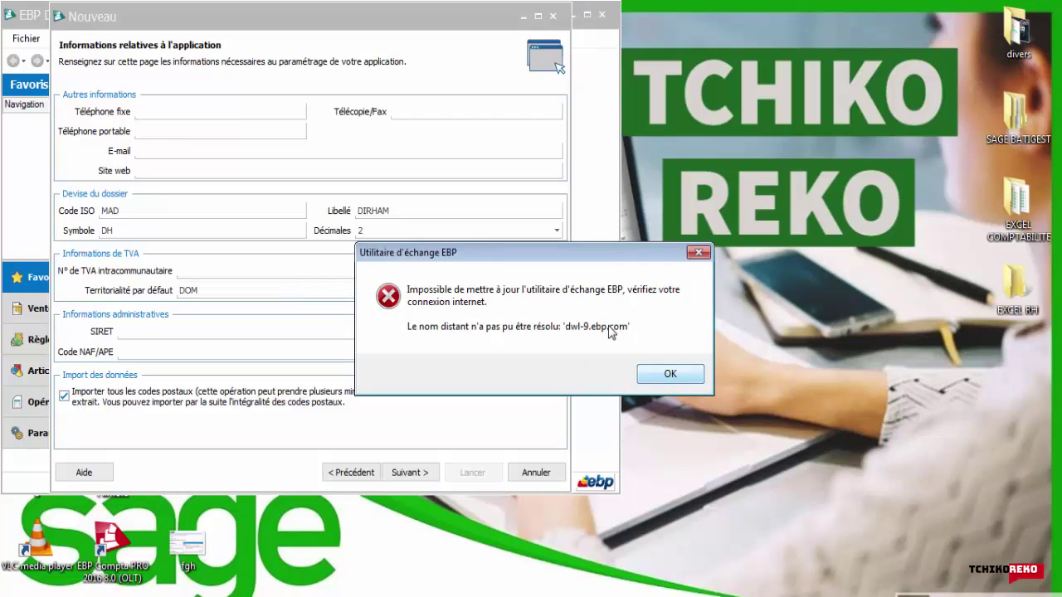
key(Return)
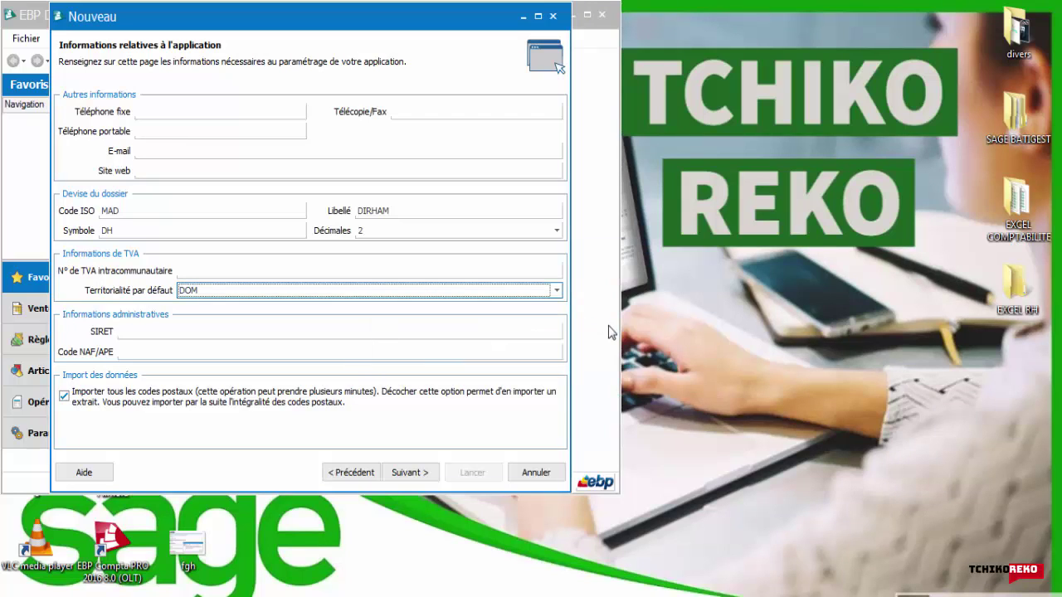
key(Return)
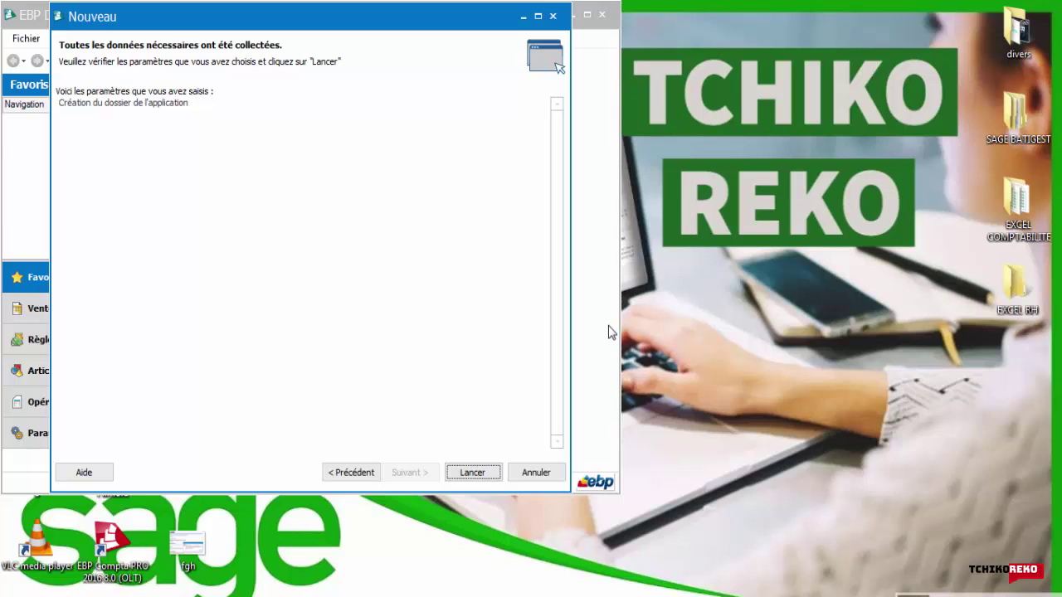
Step: Launch creation of the TCHIKO REKO company file and let it finish
key(Return)
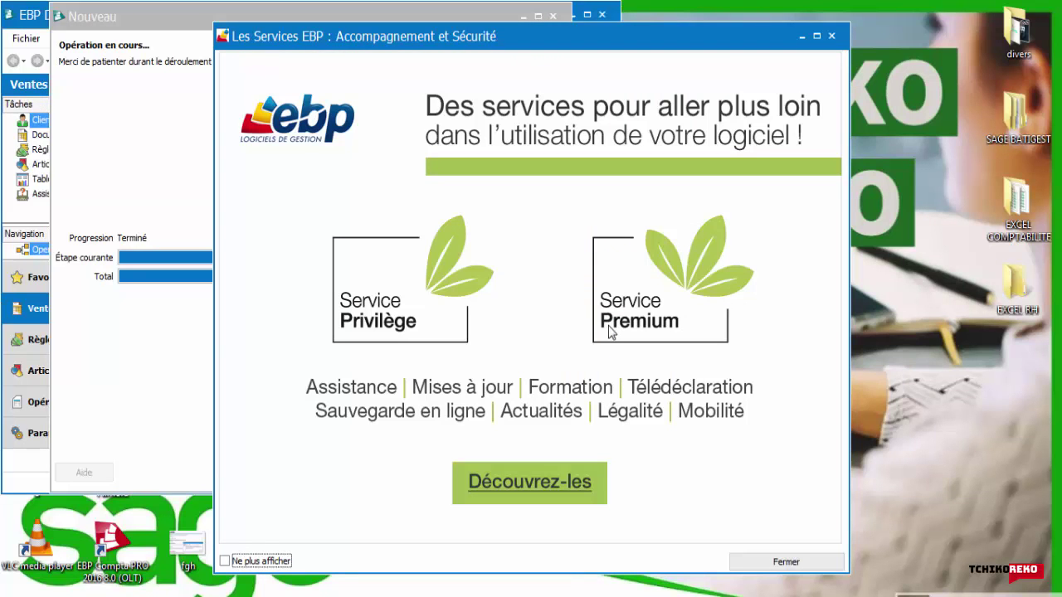
Step: Close the EBP services promotion window and the finished creation wizard
key(Escape)
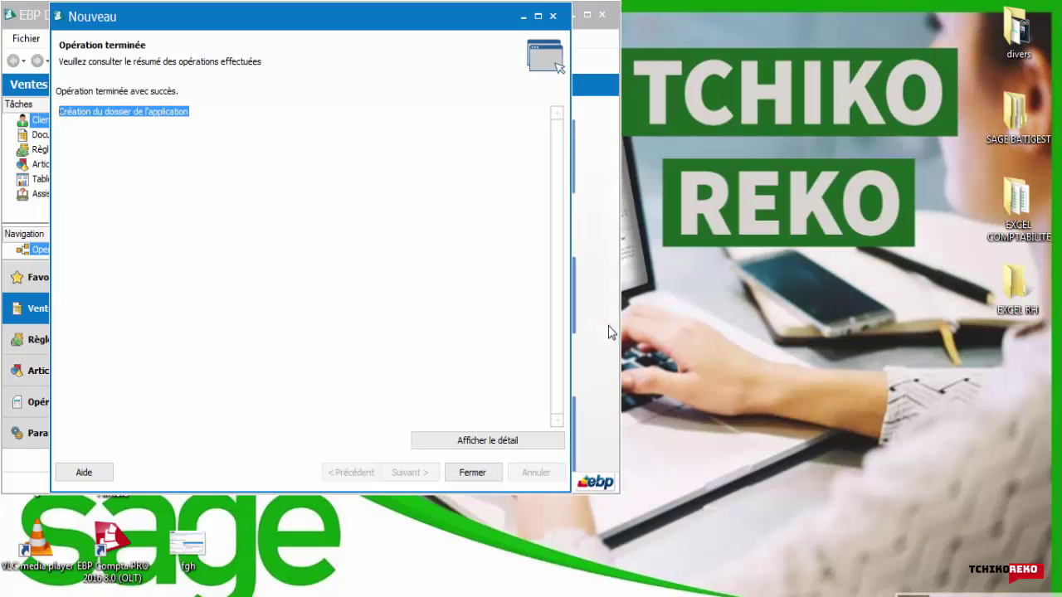
key(Return)
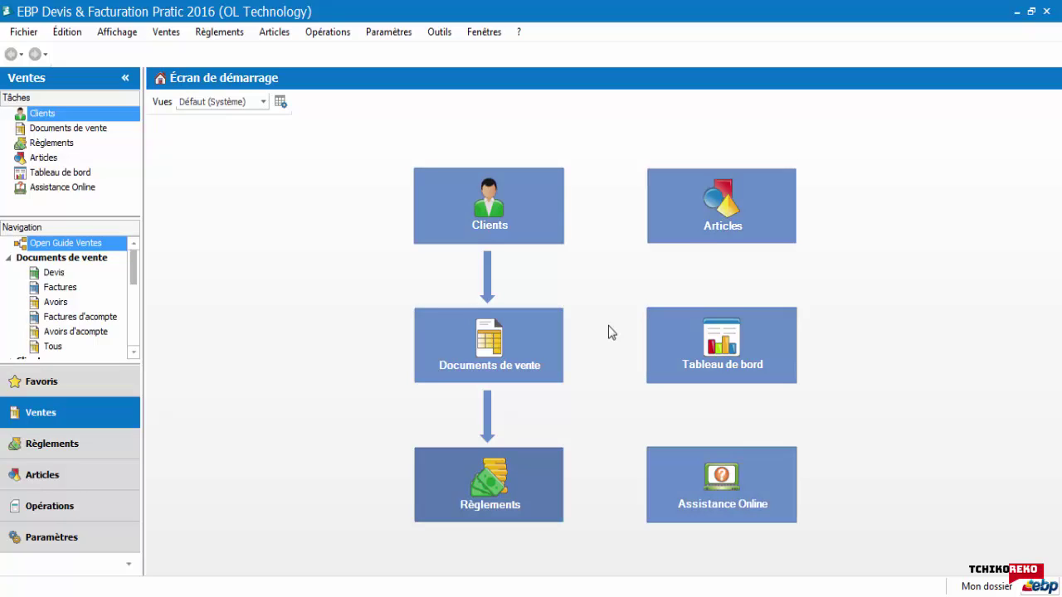
Step: Browse the file, edit, Affichage and Ventes menus, including client, payment and printable document submenus
key(alt)
key(Down)
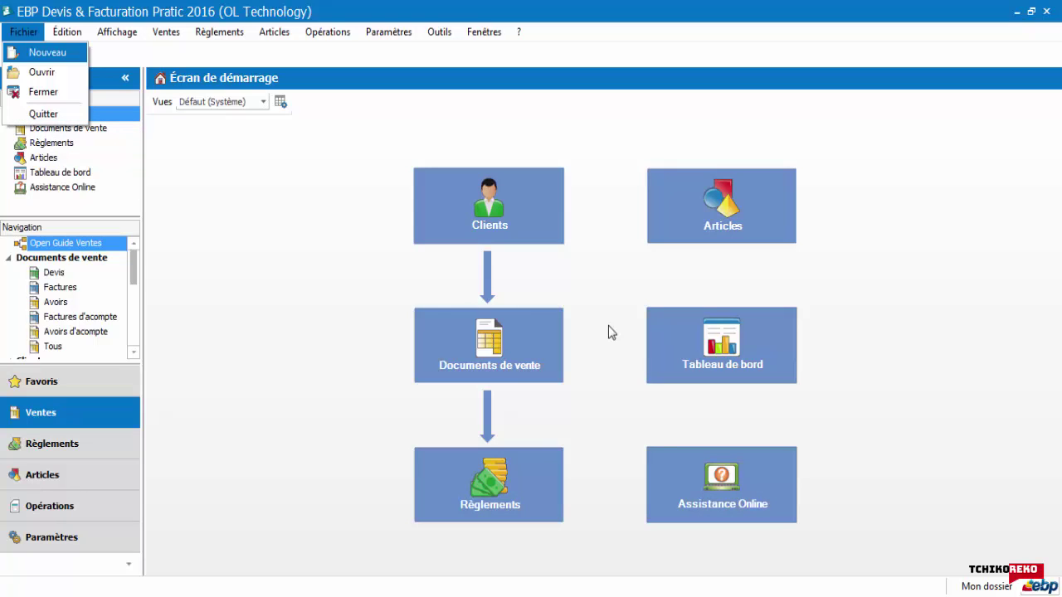
key(Right)
key(Right)
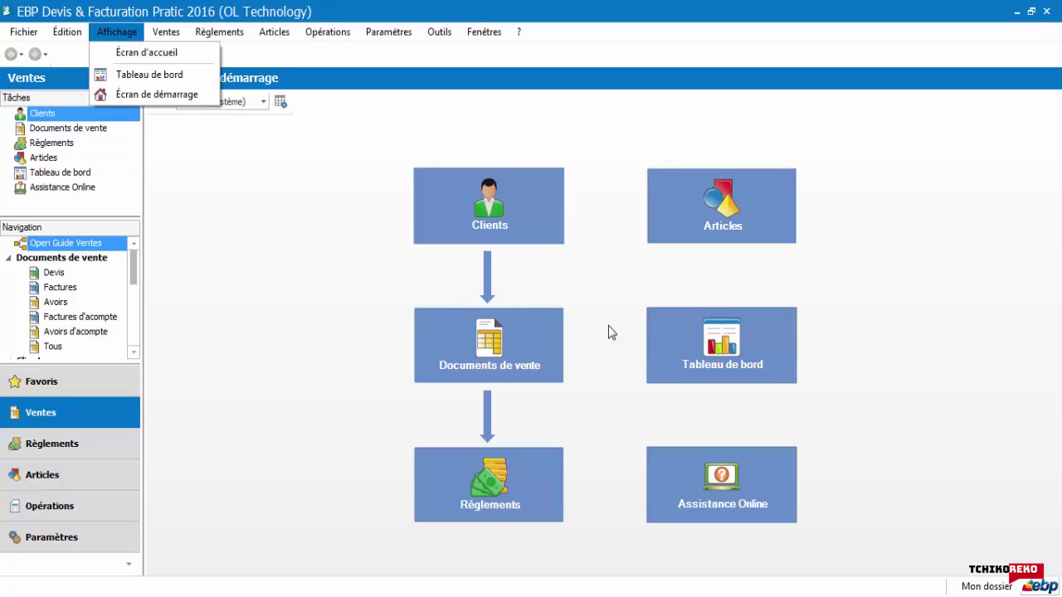
key(Right)
key(Down)
key(Down)
key(Down)
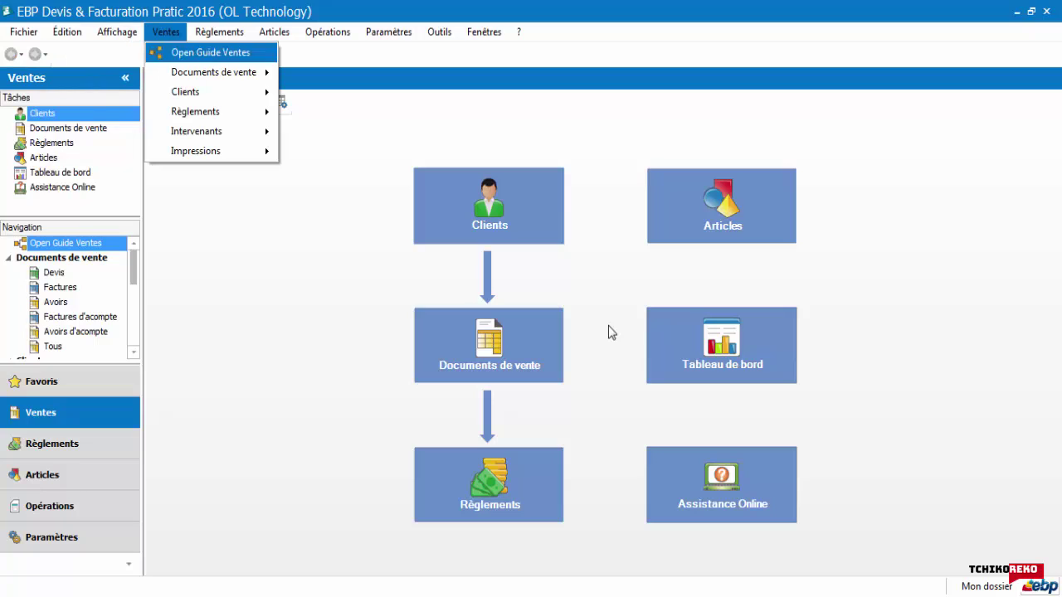
key(Right)
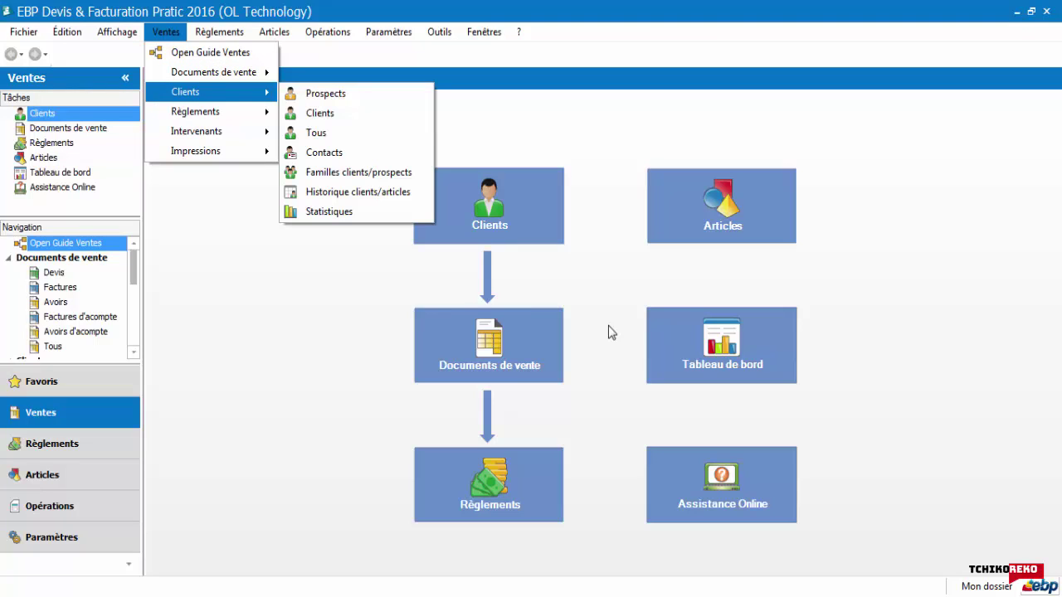
key(Left)
key(Down)
key(Right)
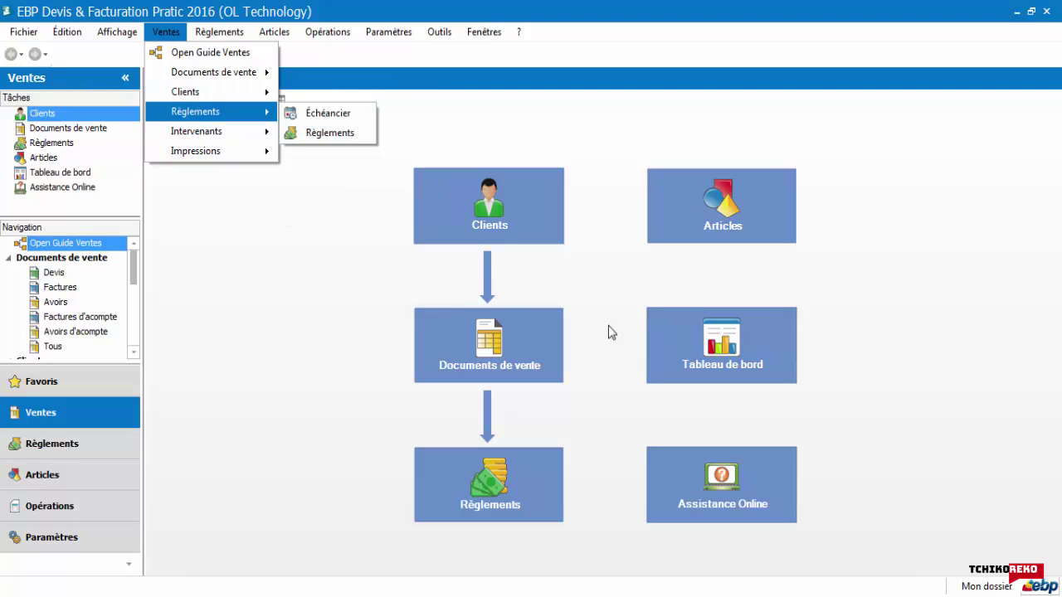
key(Down)
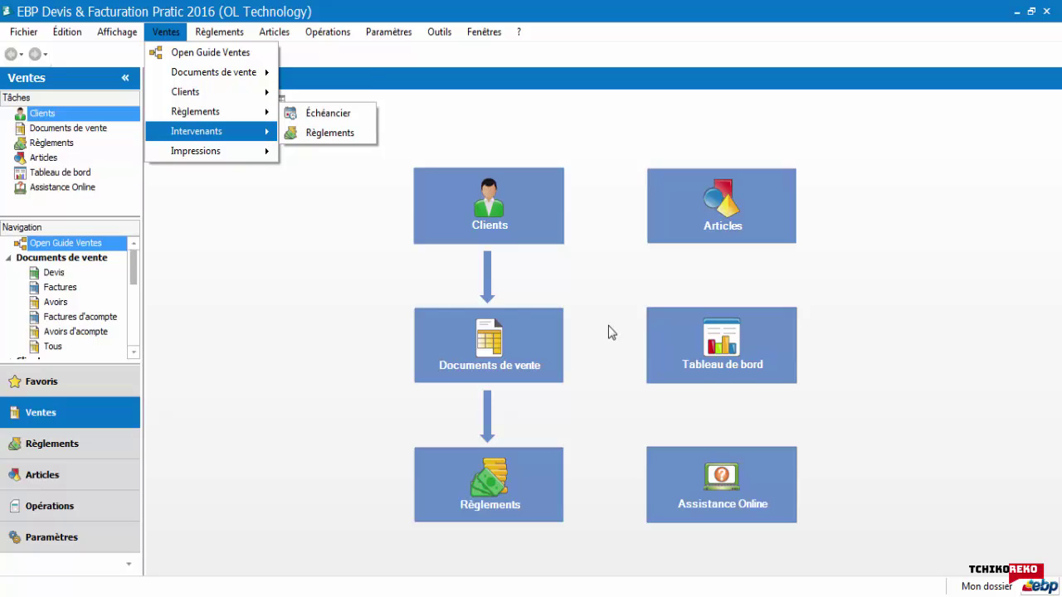
key(Down)
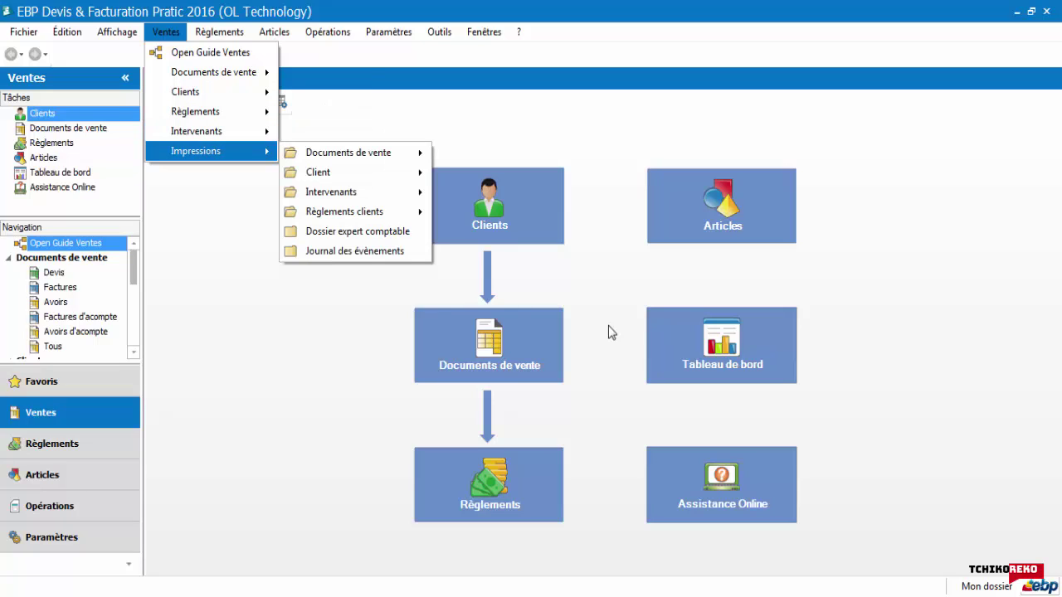
key(Right)
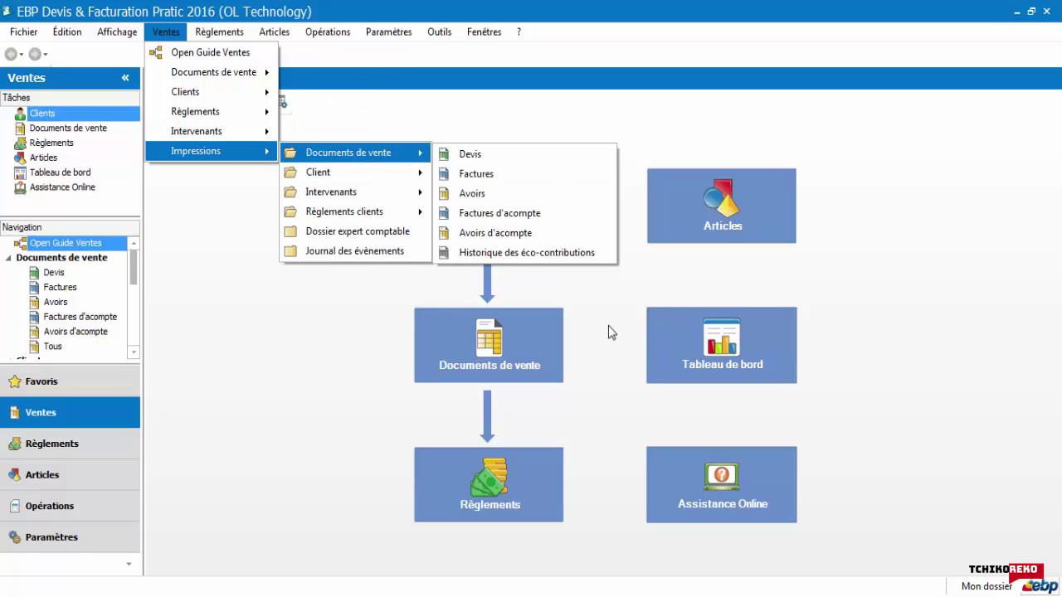
key(Right)
key(Down)
key(Down)
key(Down)
key(Down)
key(Down)
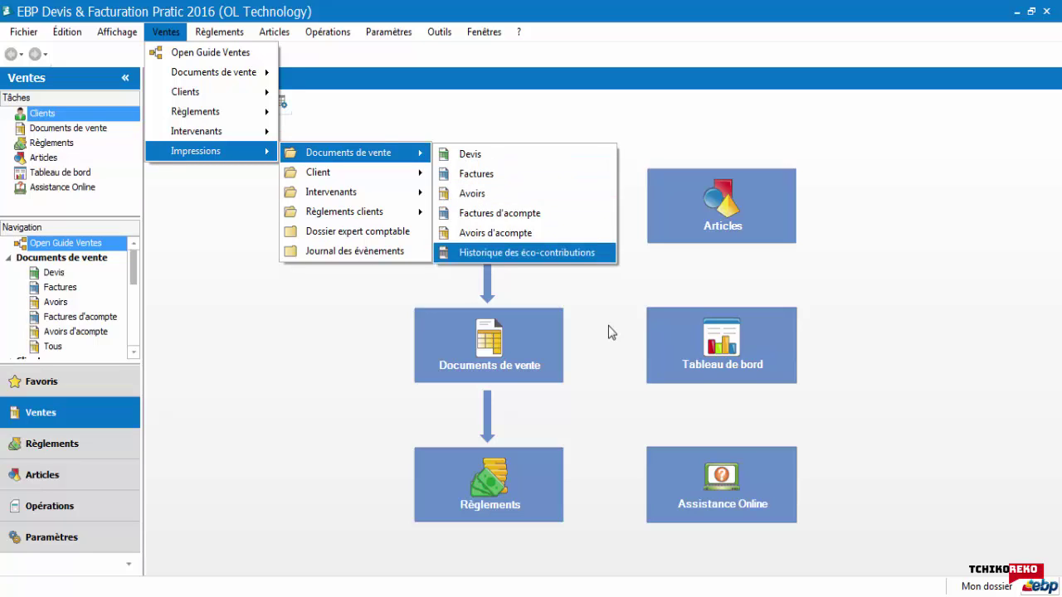
key(Up)
key(Up)
key(Up)
key(Left)
Step: Browse the Règlements menu's client payments, reference lists and payment reports, then reach Articles
key(Up)
key(Up)
key(Up)
key(Up)
key(Up)
key(Right)
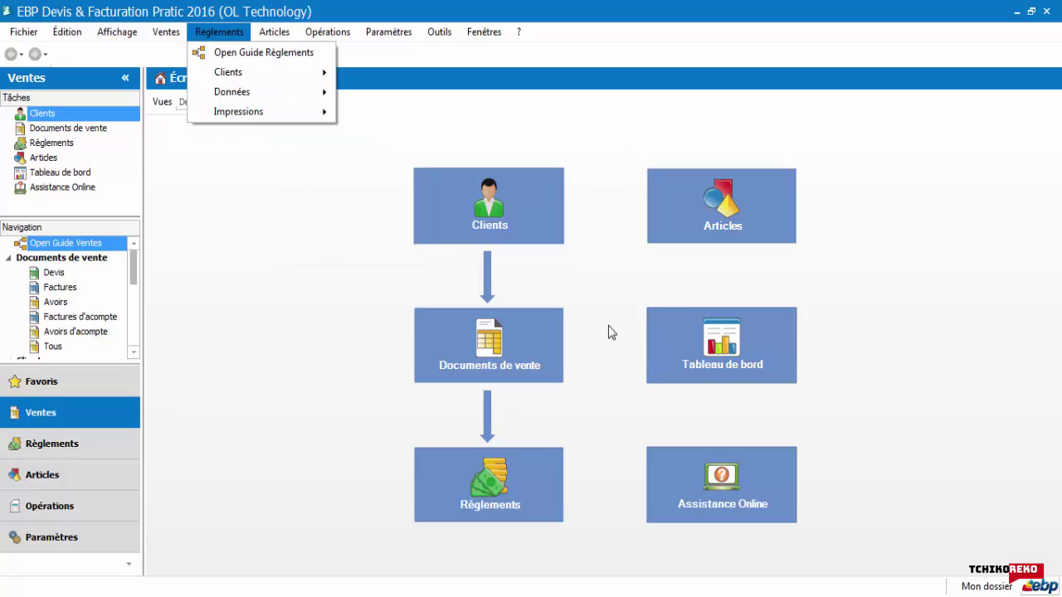
key(Down)
key(Down)
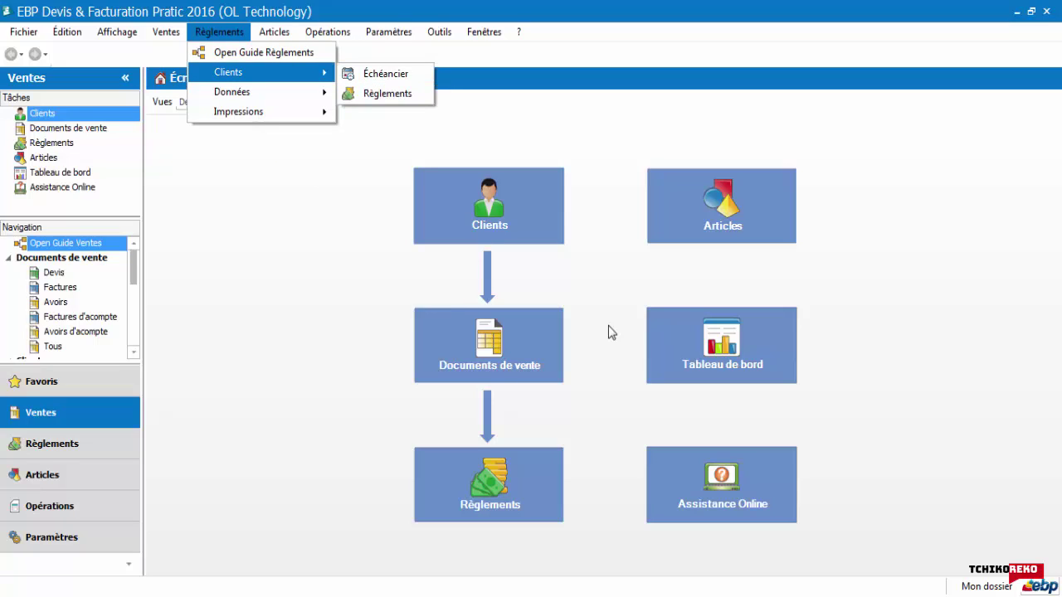
key(Right)
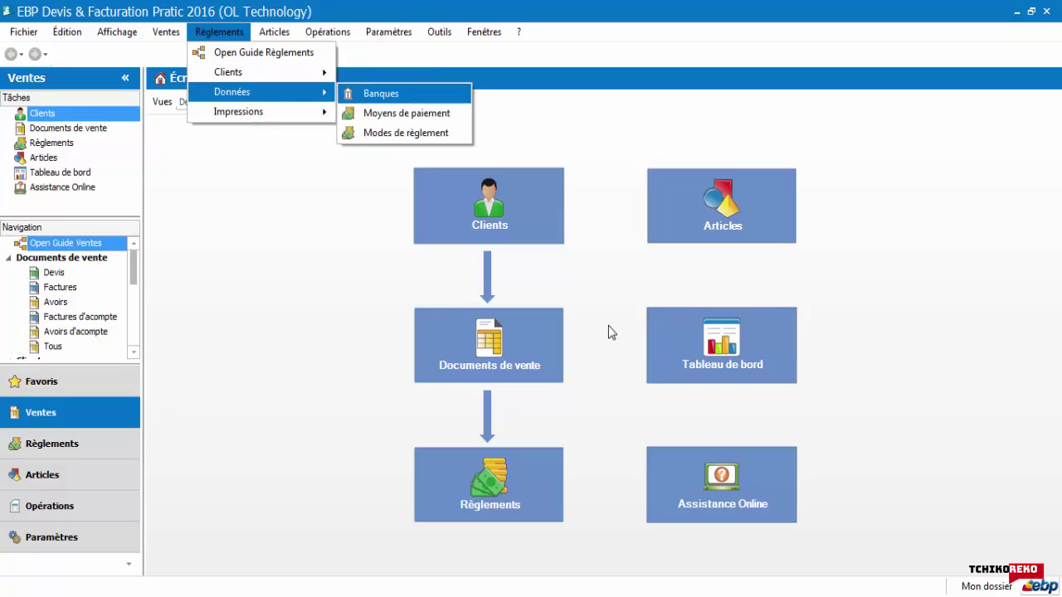
key(Down)
key(Down)
key(Up)
key(Left)
key(Up)
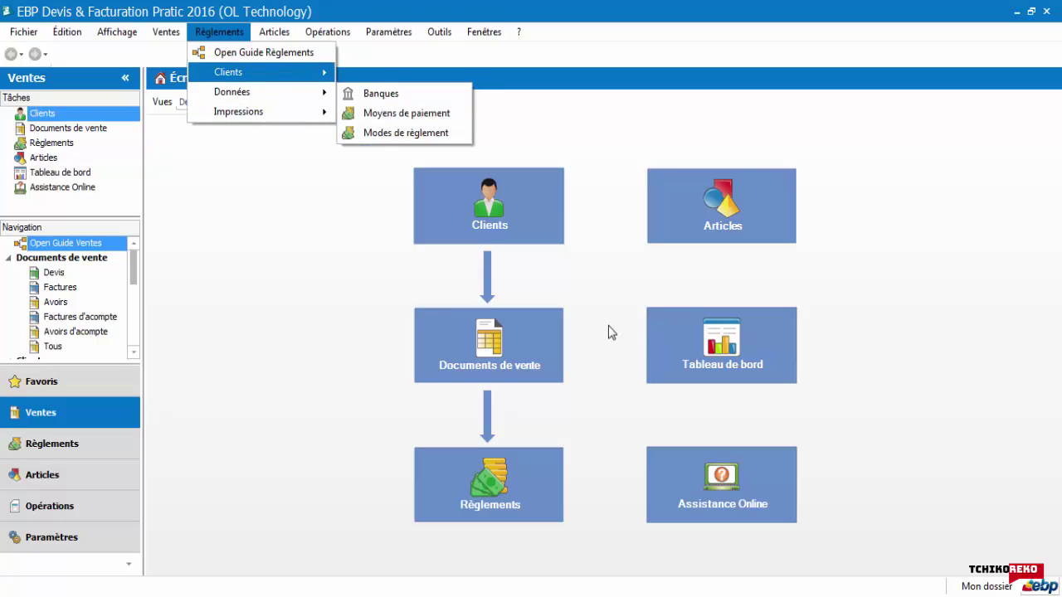
key(Down)
key(Down)
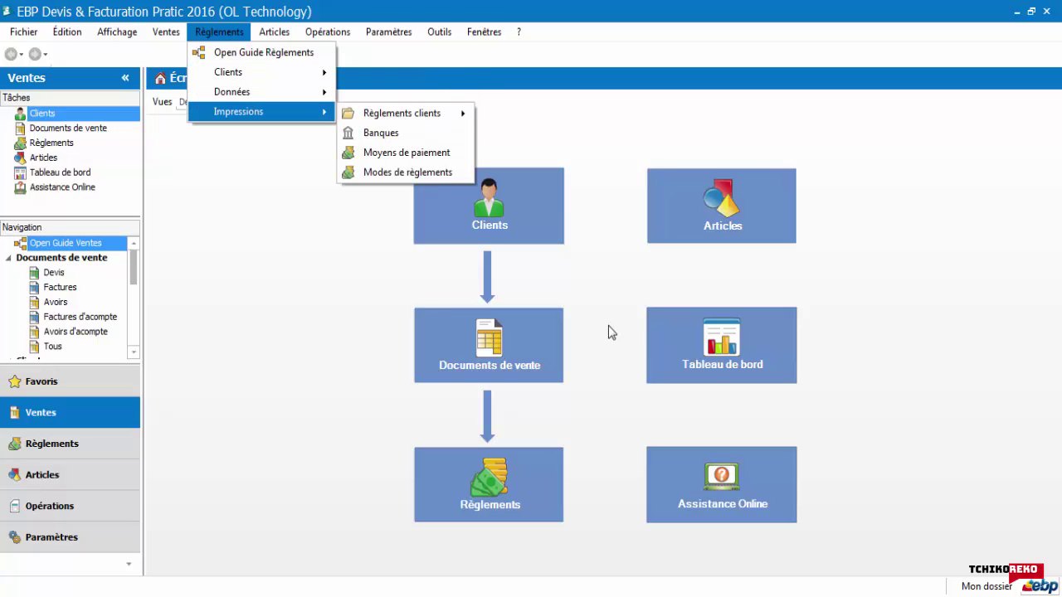
key(Right)
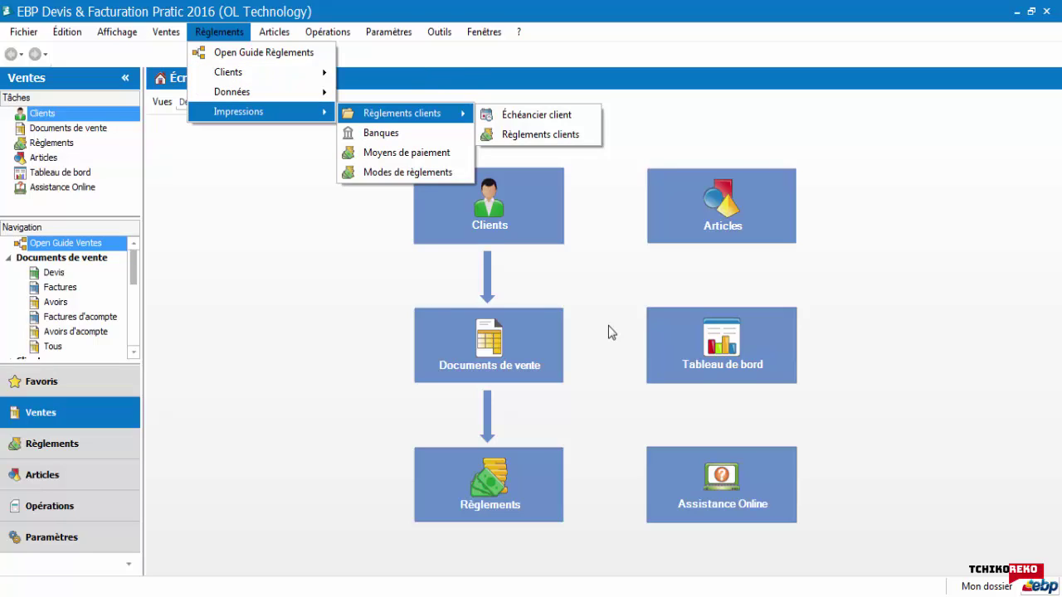
key(Down)
key(Down)
key(Left)
key(Up)
key(Up)
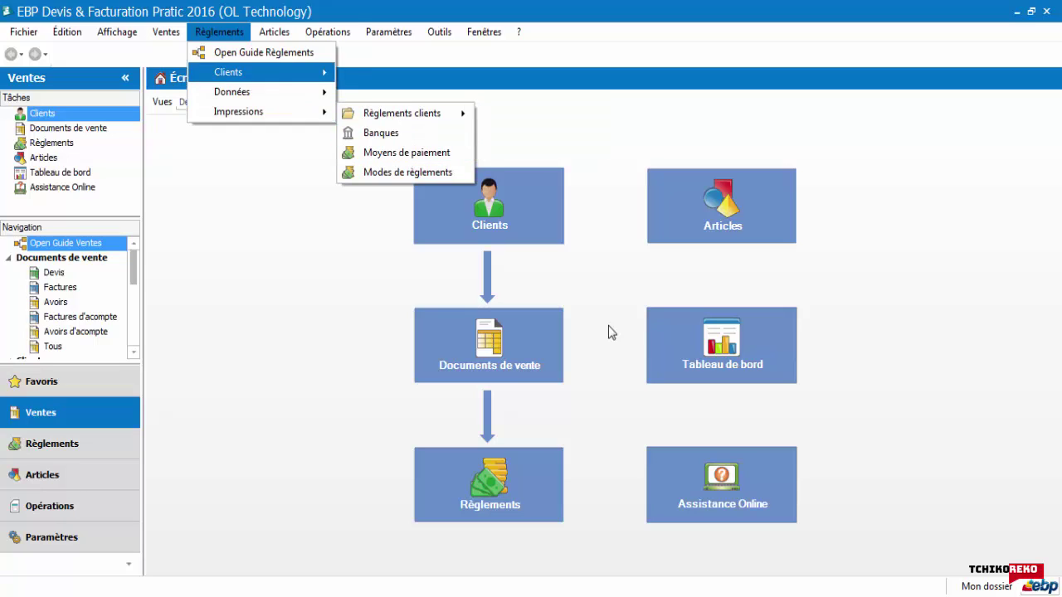
key(Right)
key(Right)
key(Left)
key(Down)
key(Down)
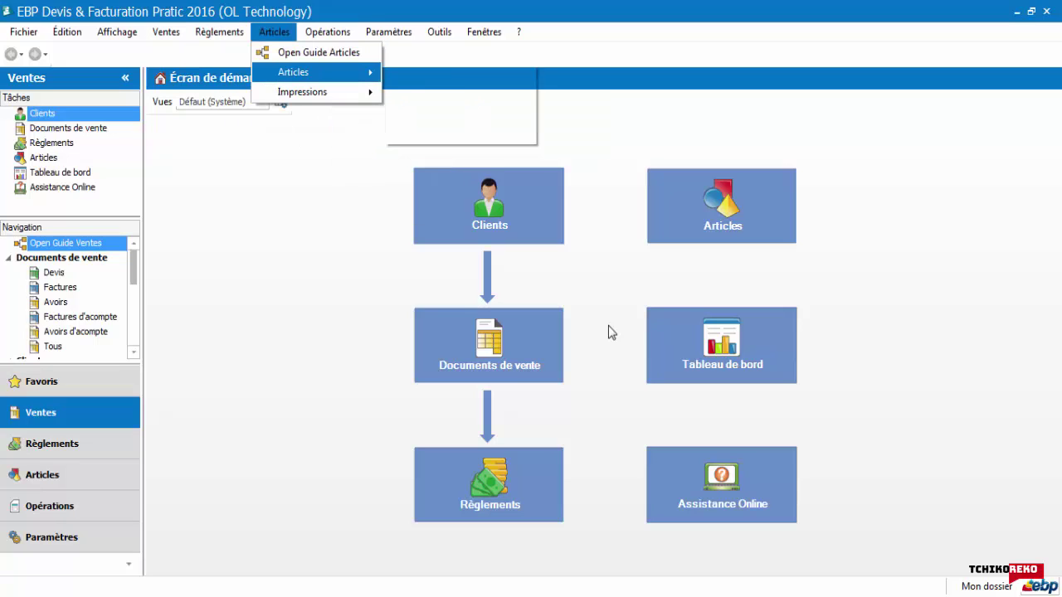
Step: Review the article lists and Opérations submenus: Reports On Line, accounting transfer and update assistants
key(Right)
key(Down)
key(Down)
key(Down)
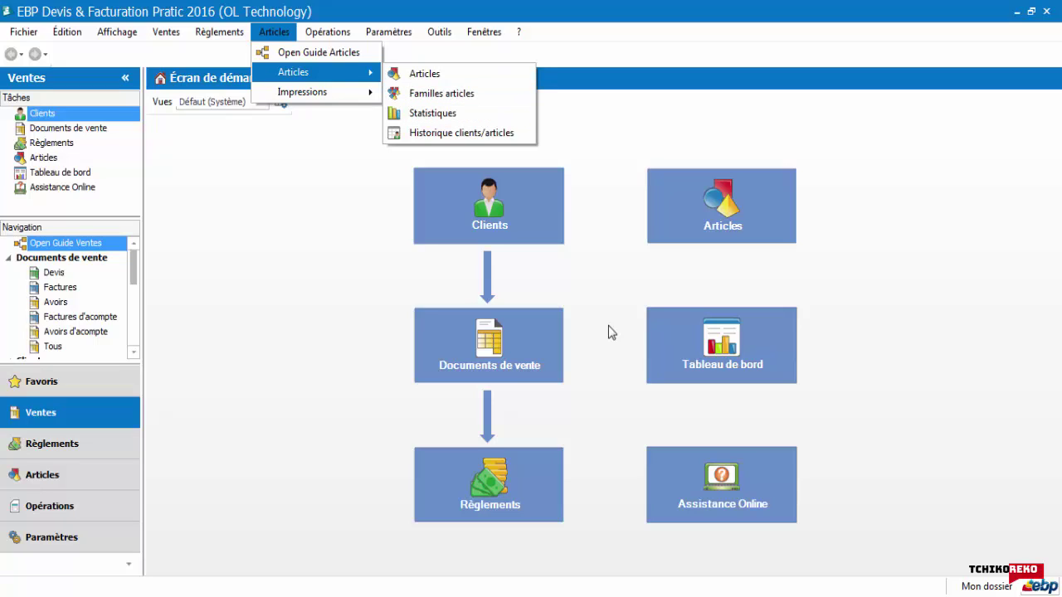
key(Down)
key(Down)
key(Right)
key(Down)
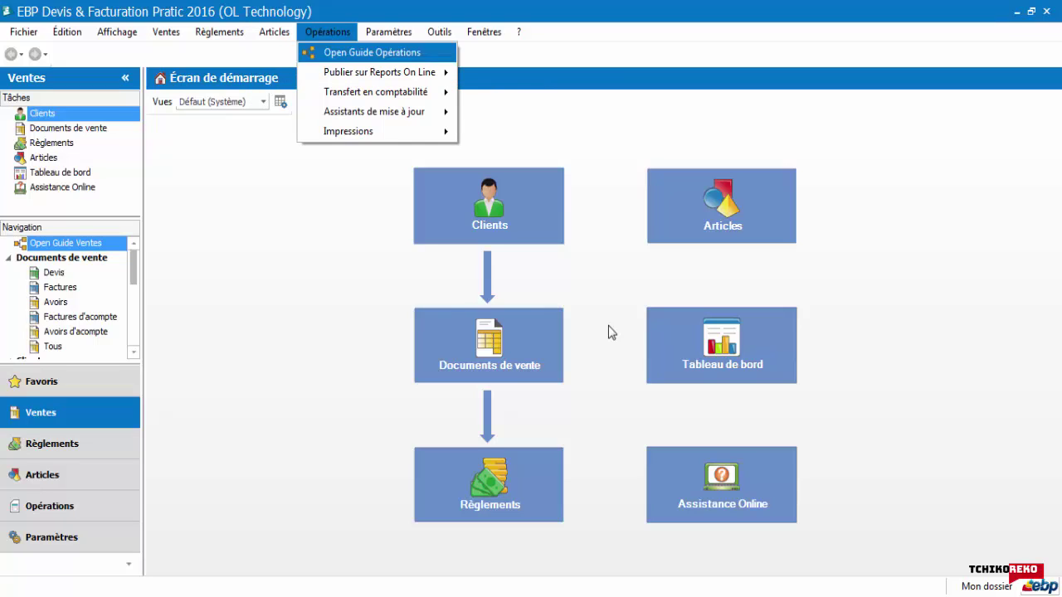
key(Down)
key(Right)
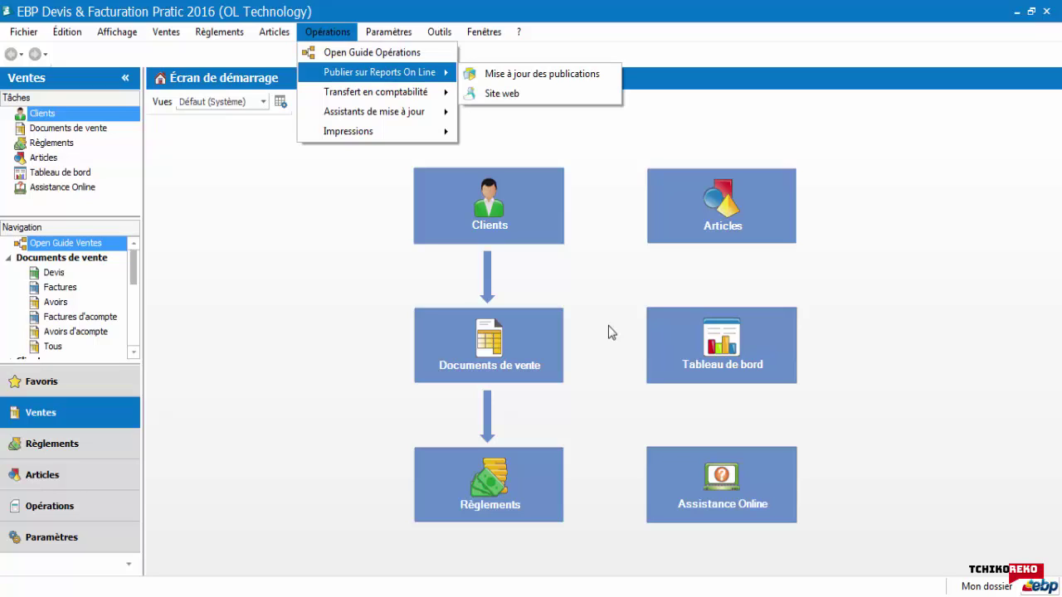
key(Down)
key(Right)
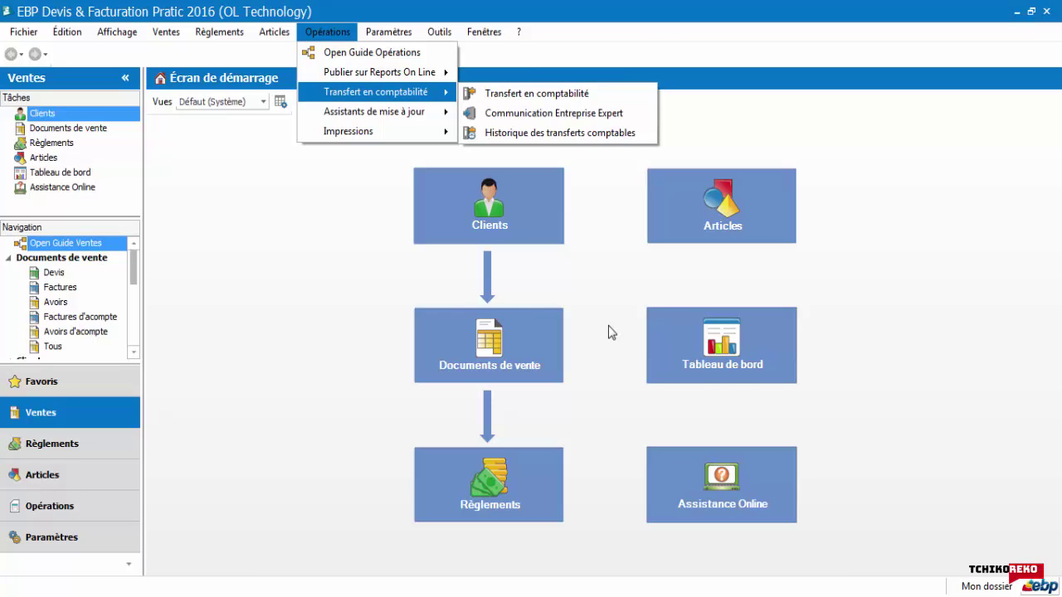
key(Down)
key(Left)
key(Down)
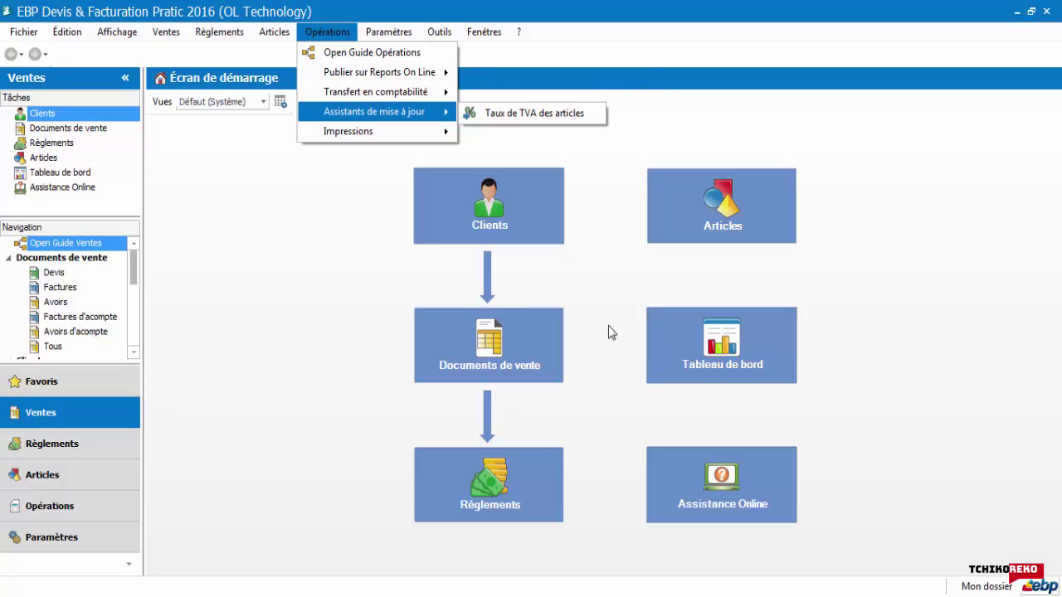
key(Right)
Step: Show the Paramètres menu's tax settings and the Divers reference lists
key(Left)
key(Down)
key(Down)
key(Right)
key(Down)
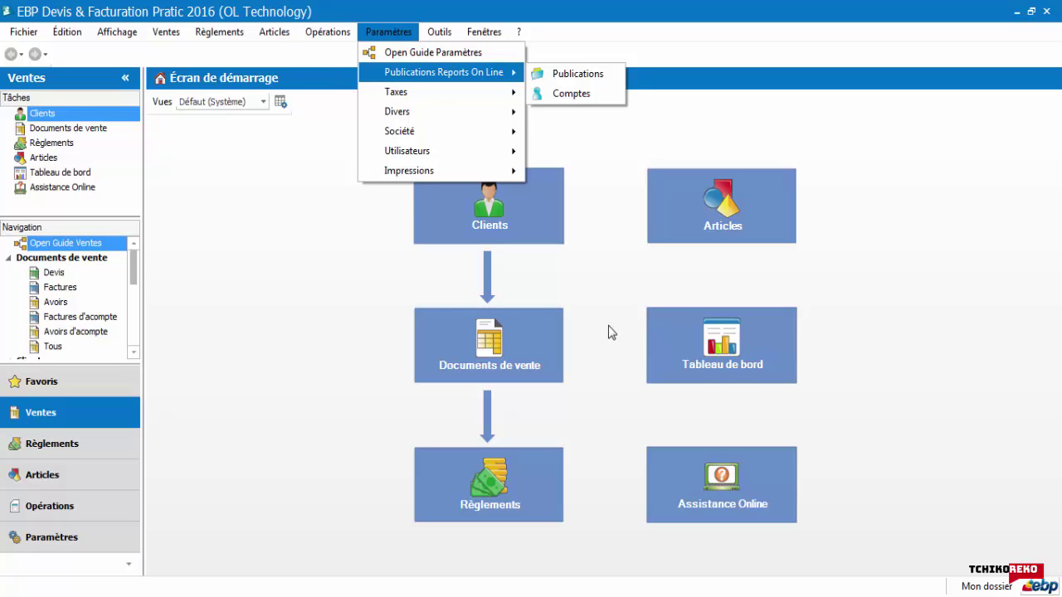
key(Down)
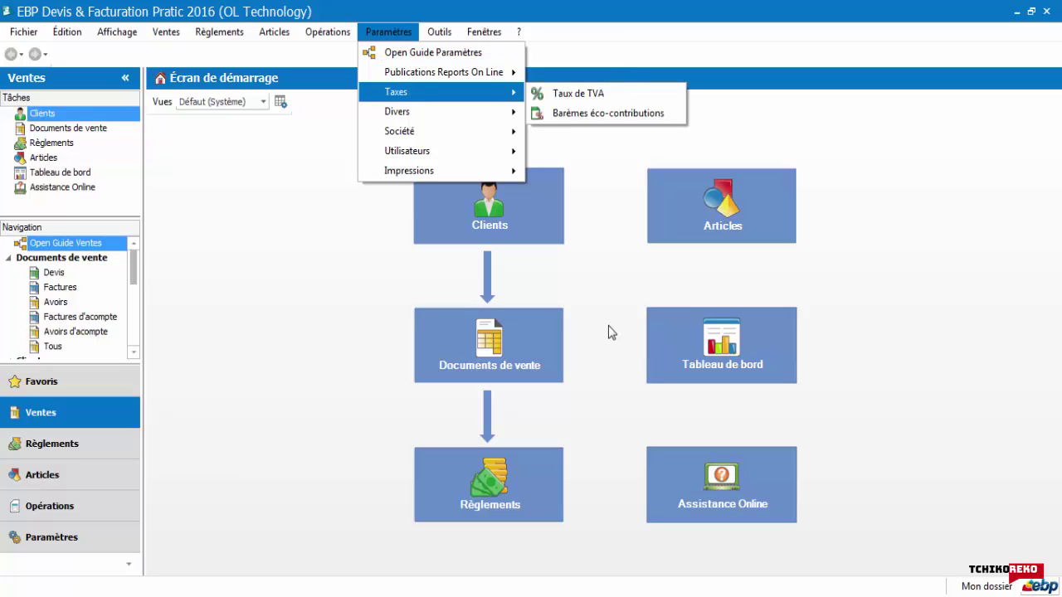
key(Down)
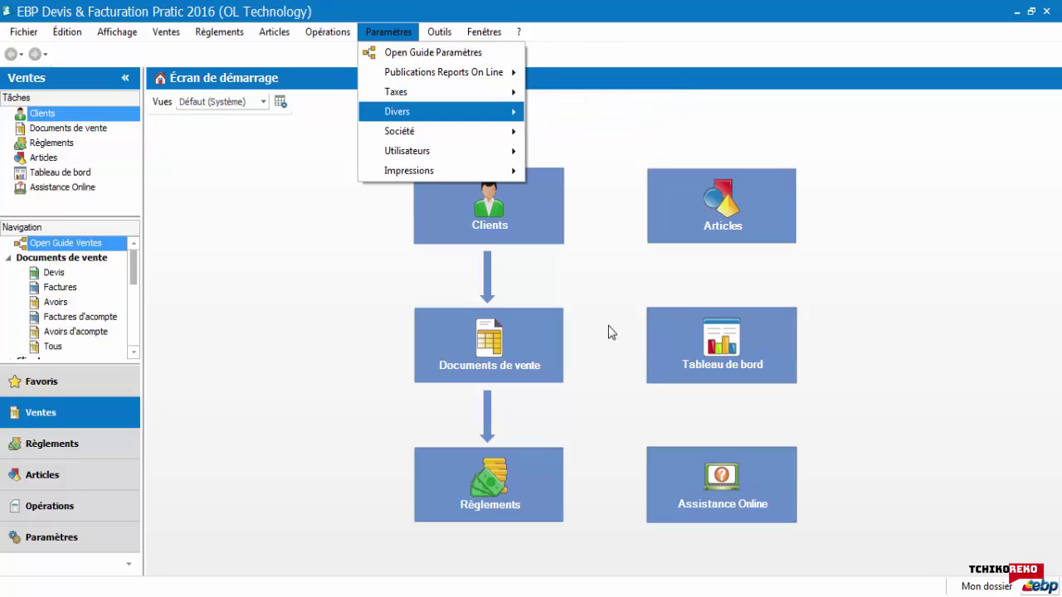